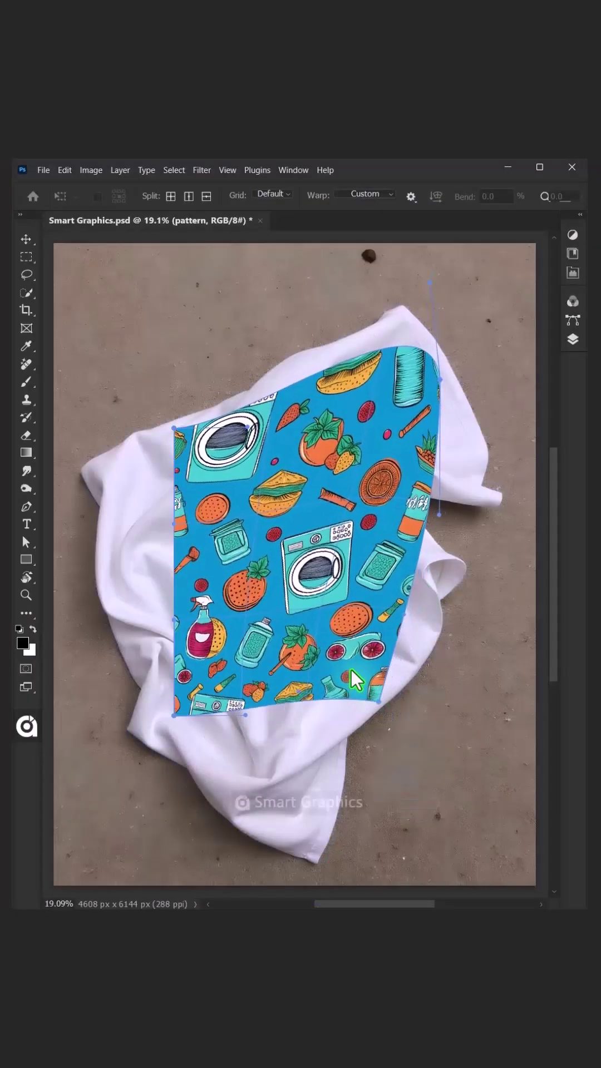
Finish the pattern warp and delete the pattern layer, leaving only the white towel photo
drag(264, 690, 271, 459)
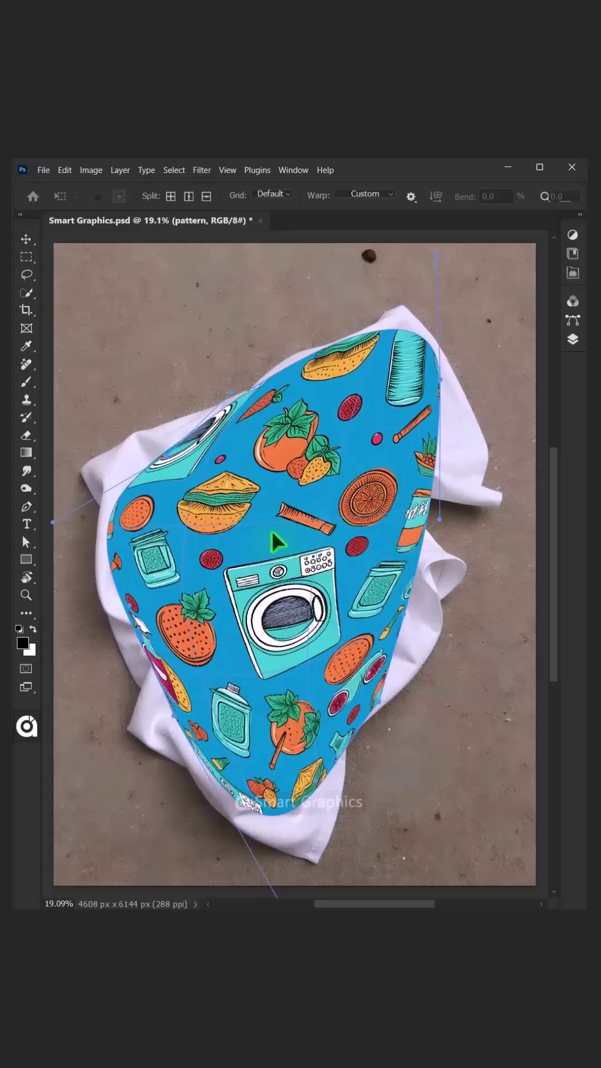
key(Escape)
key(Delete)
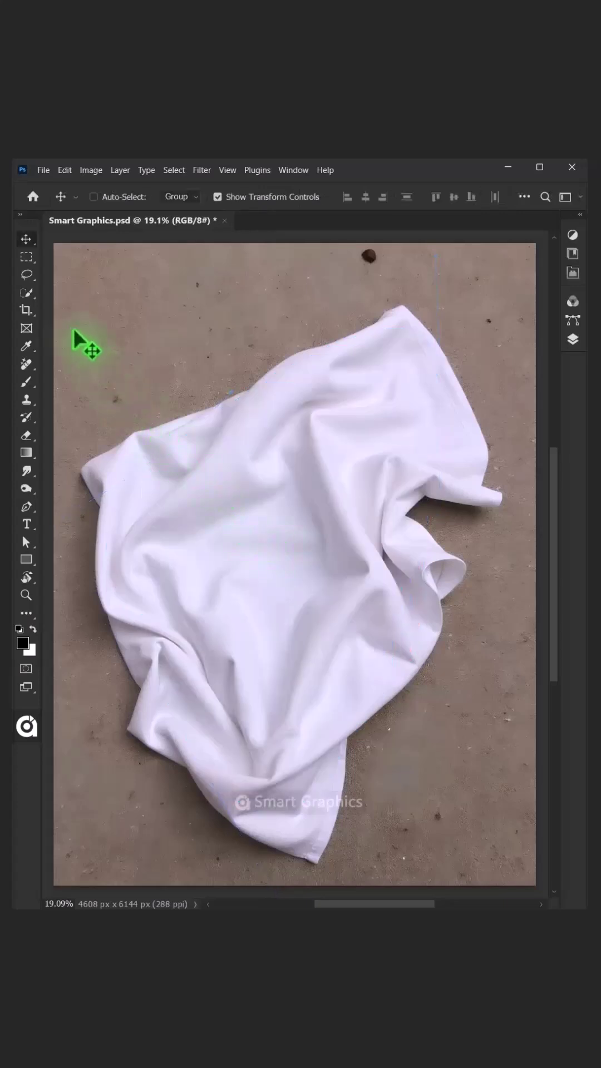
Quick-select the towel, copy it to Layer 1 with Ctrl+J, and convert Layer 1 to a smart object
click(26, 293)
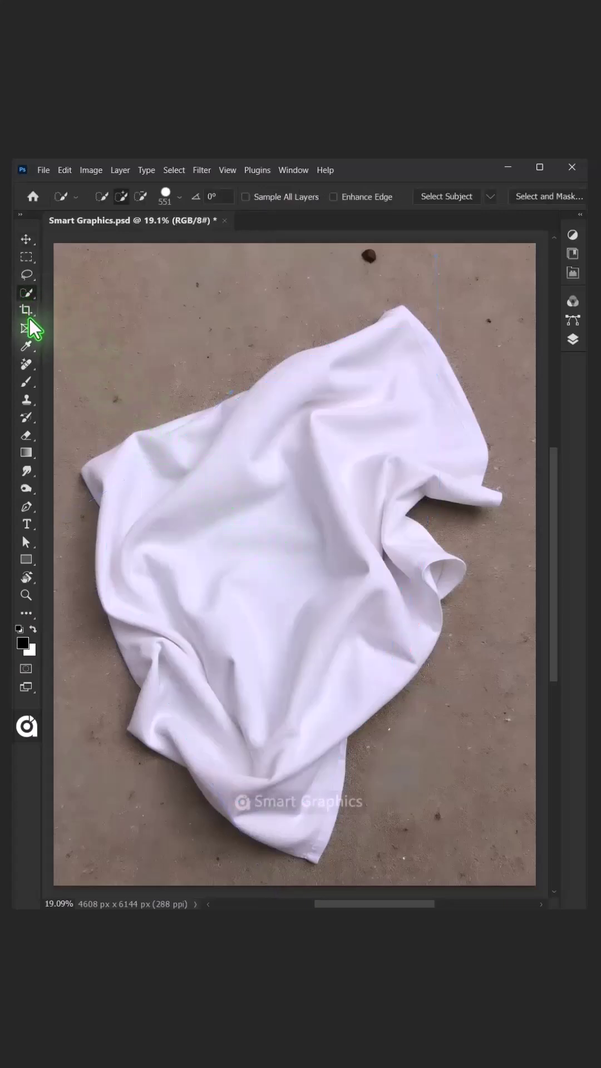
drag(303, 444, 269, 544)
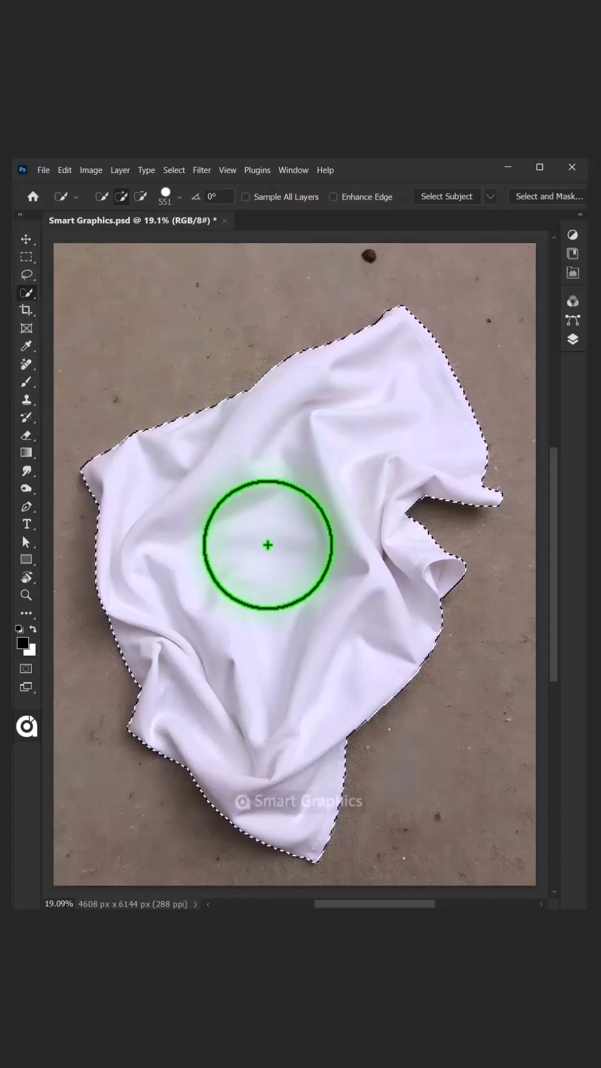
click(573, 340)
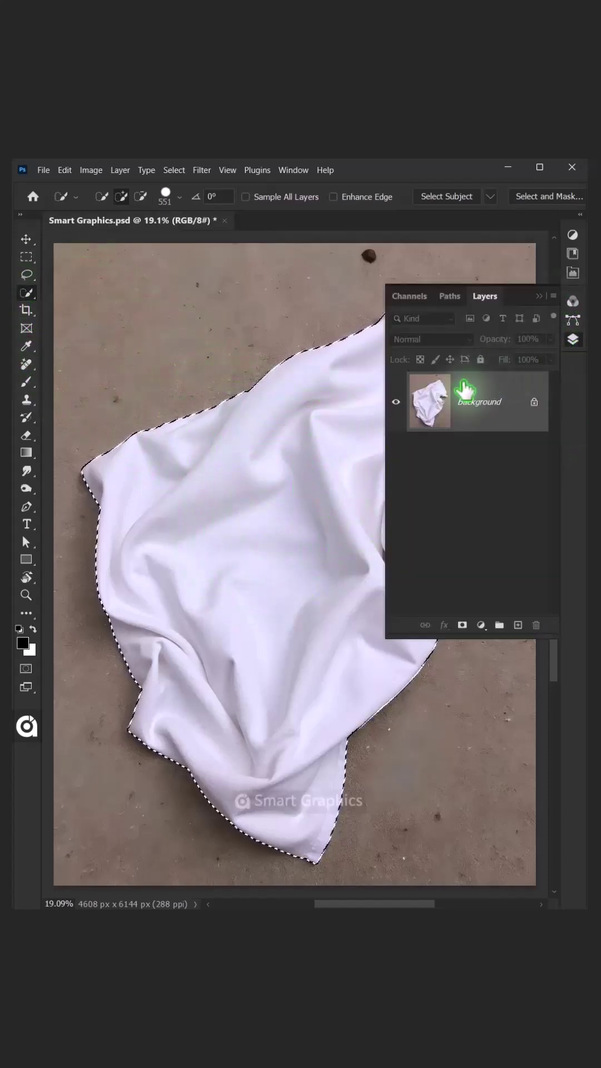
key(ctrl+j)
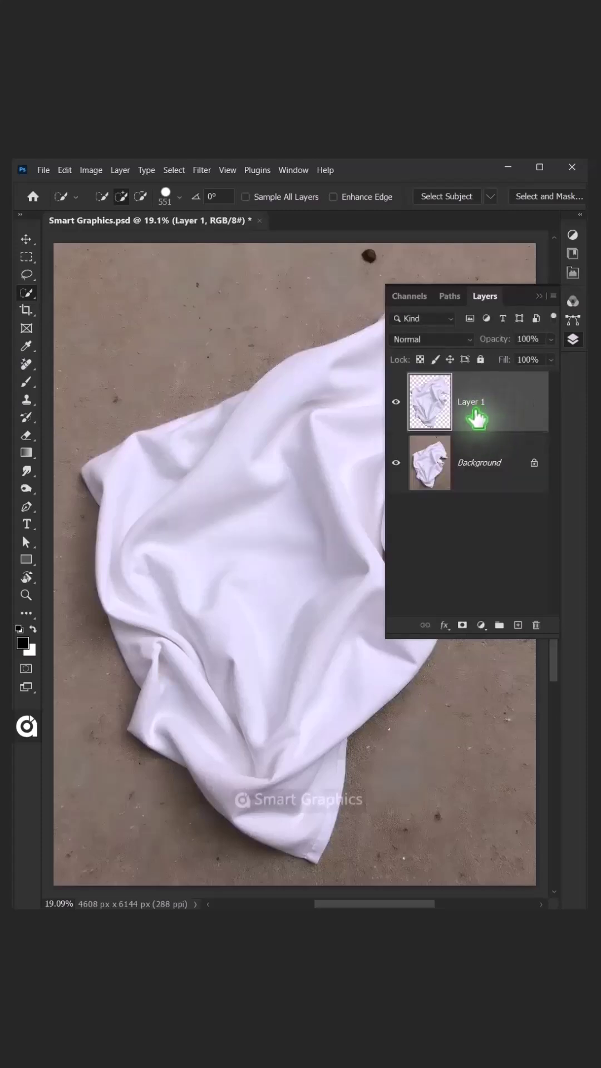
right_click(456, 383)
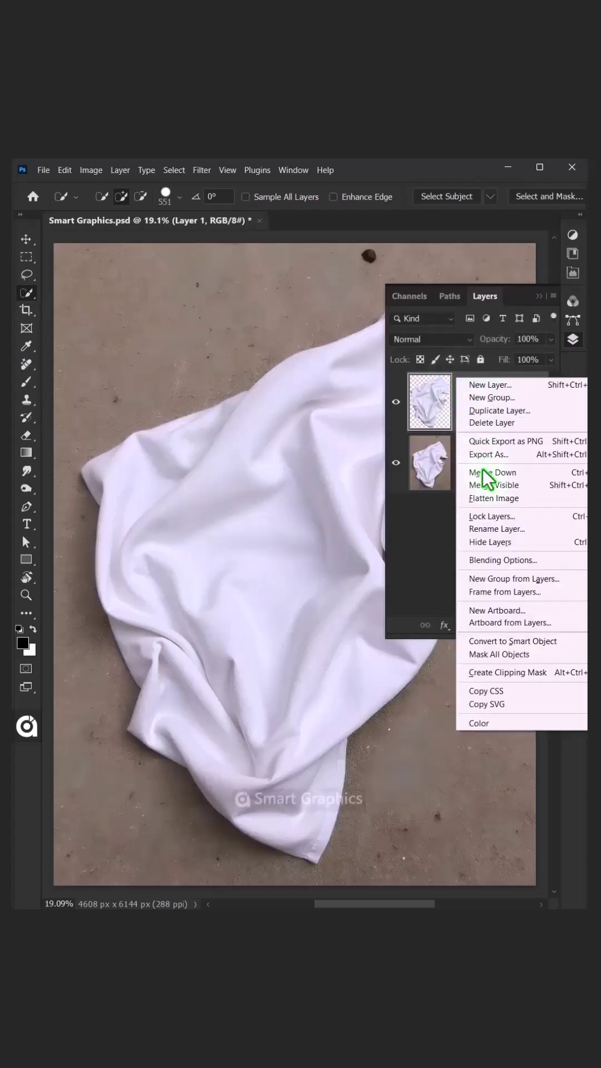
click(492, 643)
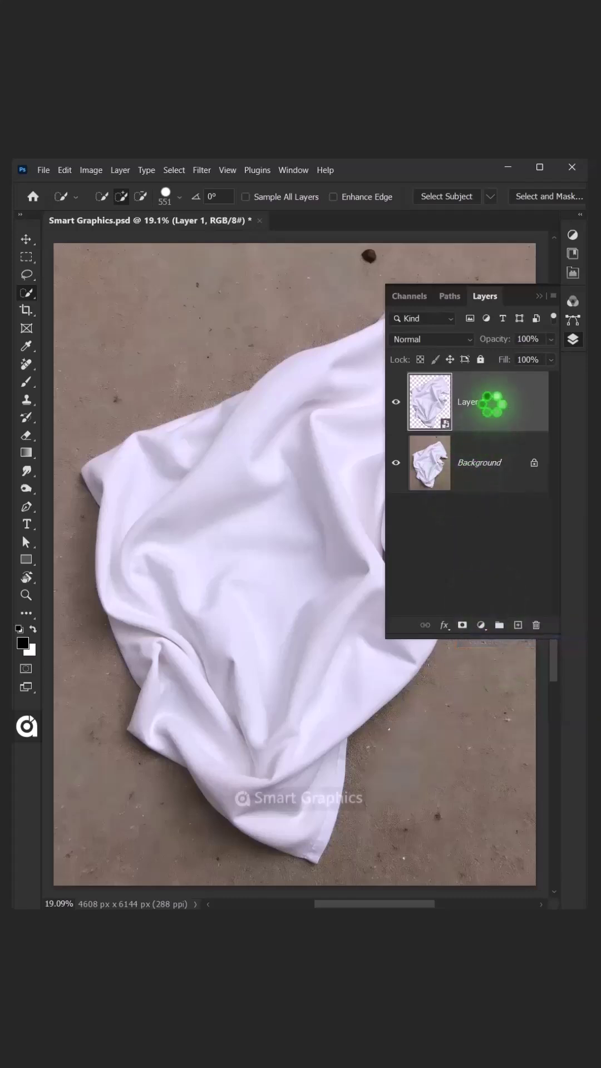
Apply a Levels smart filter to Layer 1 with input levels 94, 1.00 and 237
click(90, 170)
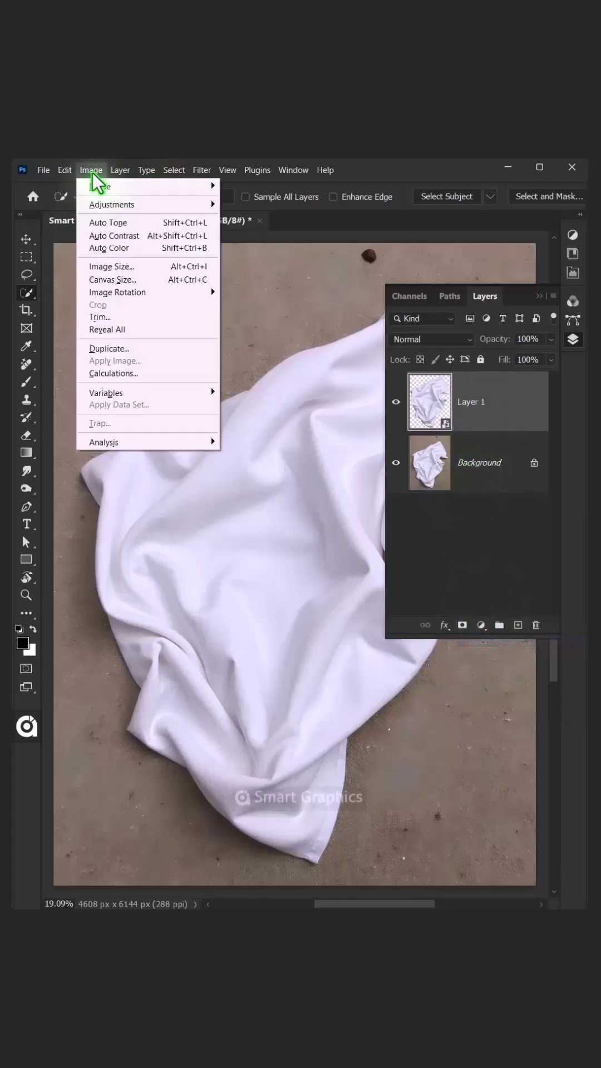
mouse_move(119, 206)
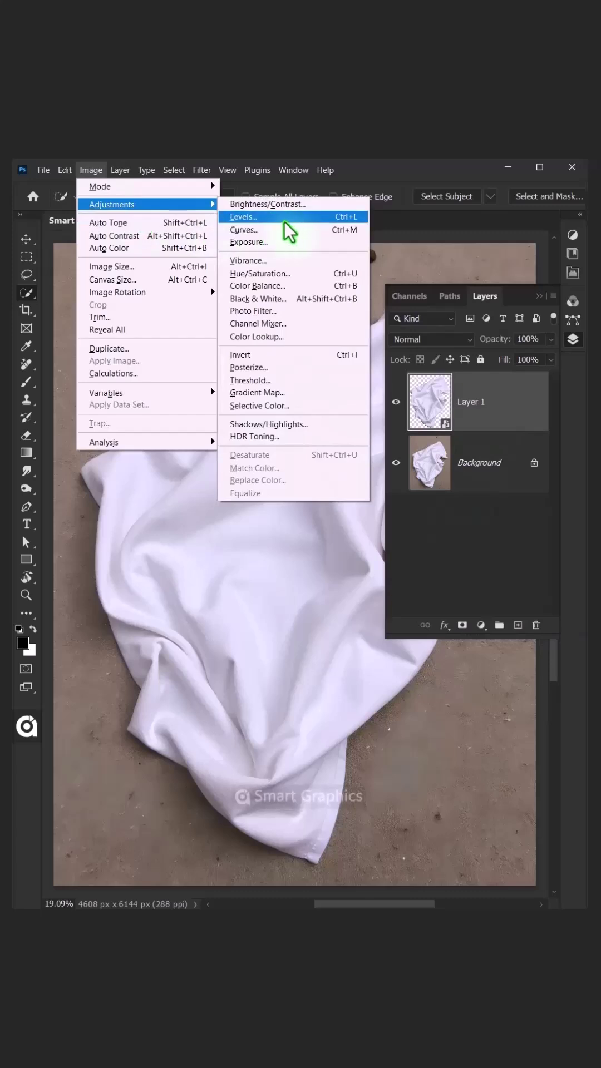
click(269, 218)
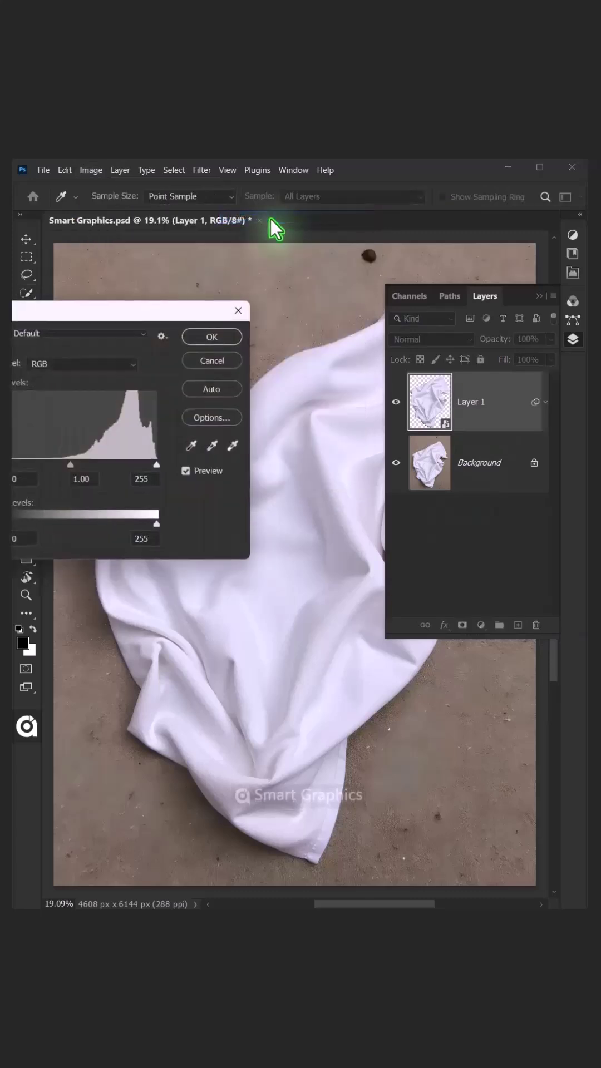
drag(122, 316, 333, 281)
drag(186, 436, 241, 444)
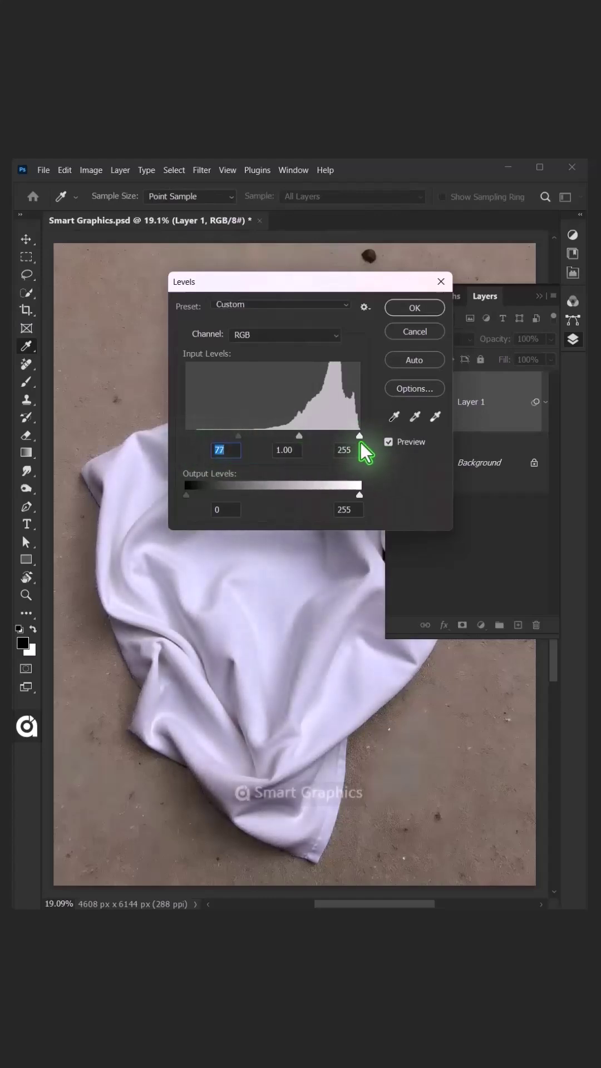
drag(358, 436, 346, 436)
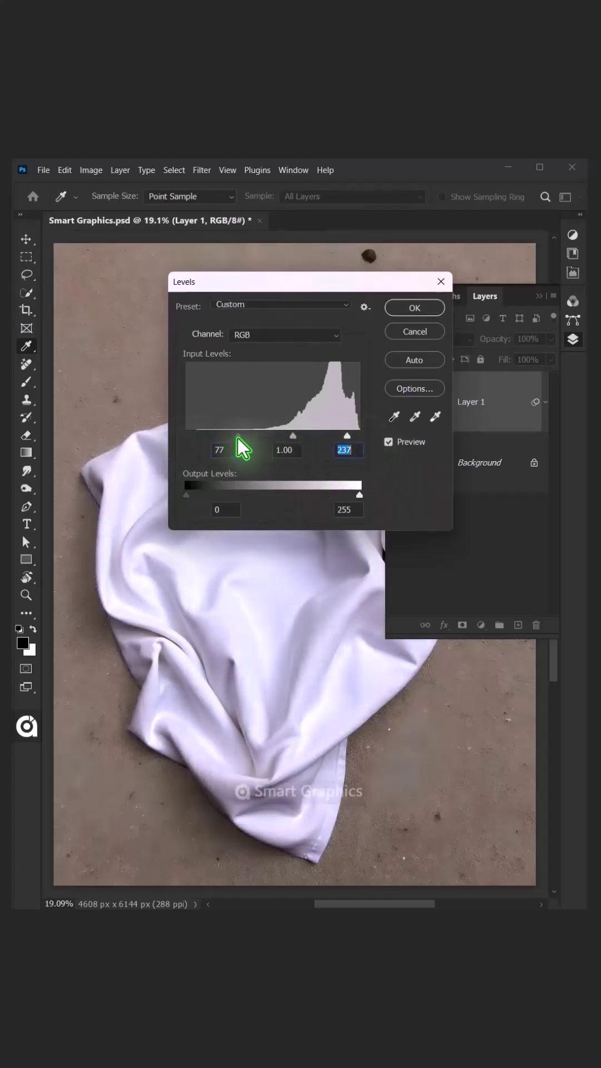
drag(238, 436, 247, 437)
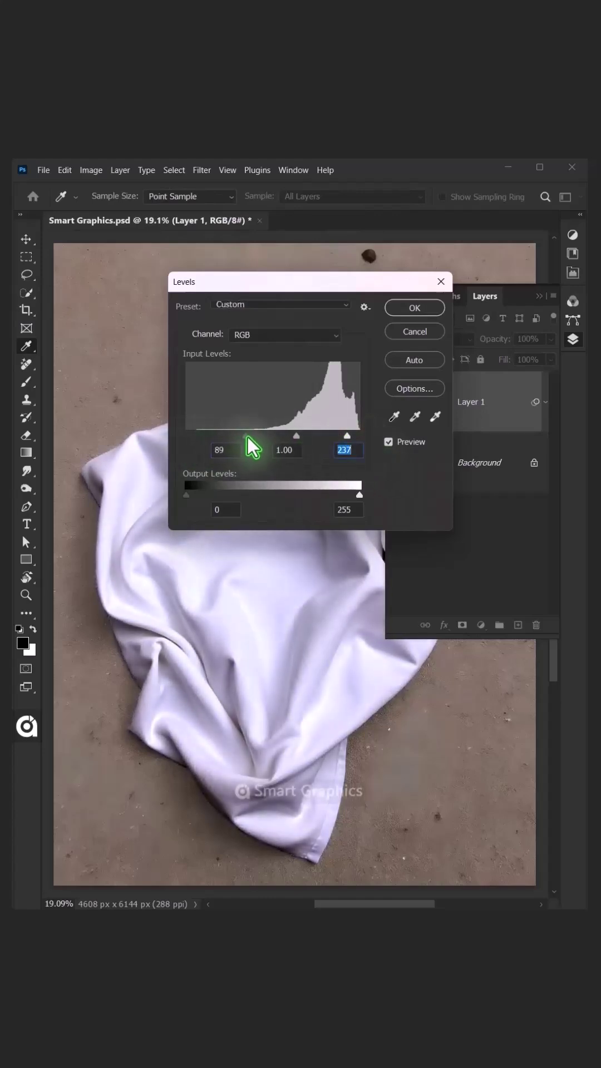
click(405, 308)
Add a Gaussian Blur smart filter with an 8-pixel radius to Layer 1
click(203, 170)
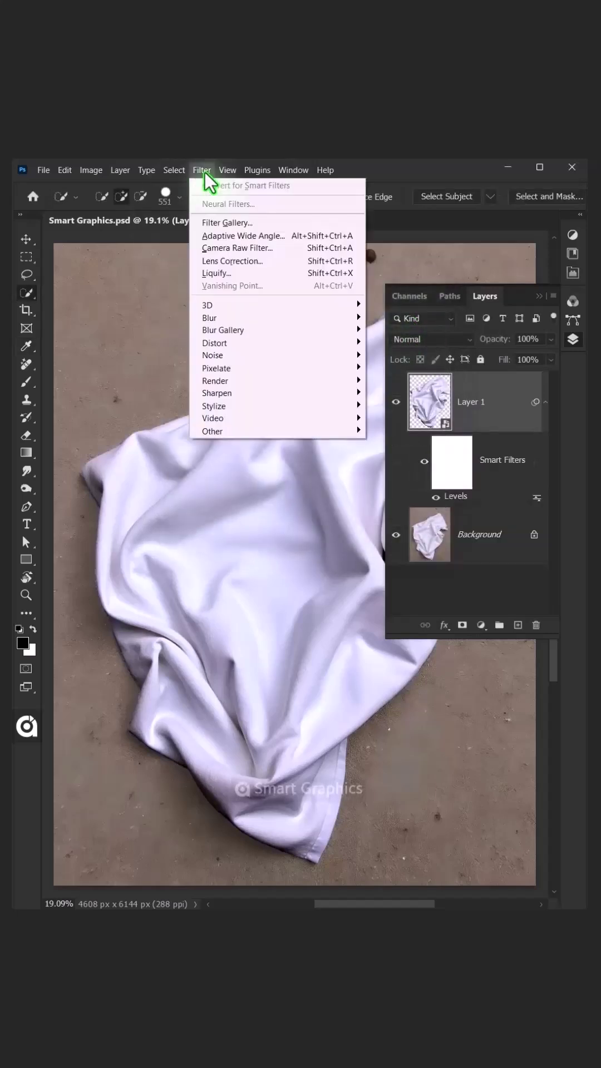
mouse_move(221, 315)
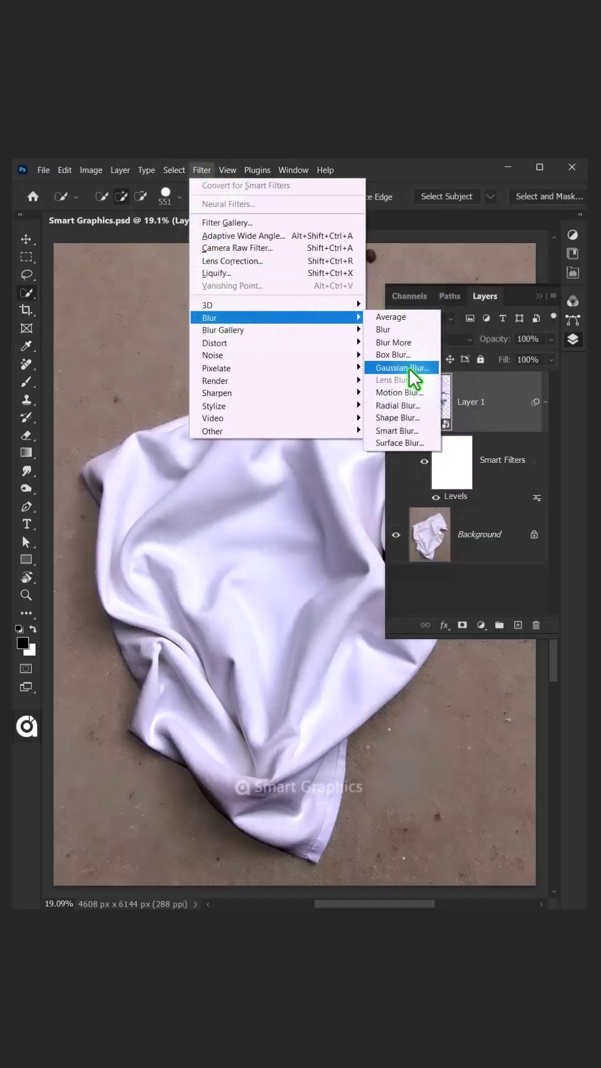
click(408, 370)
drag(440, 349, 239, 378)
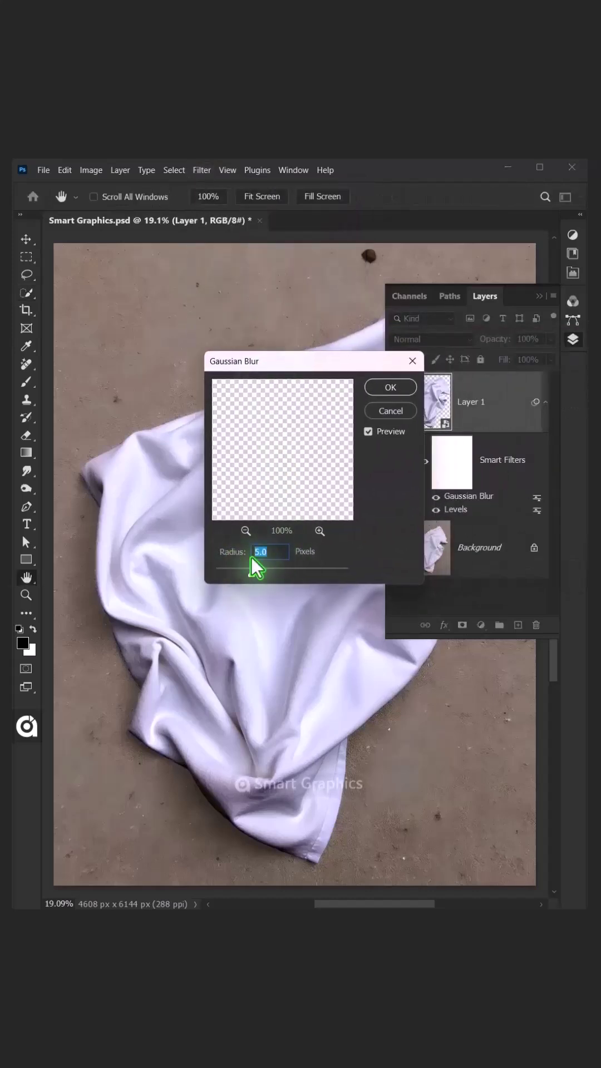
text(8)
click(390, 387)
key(w)
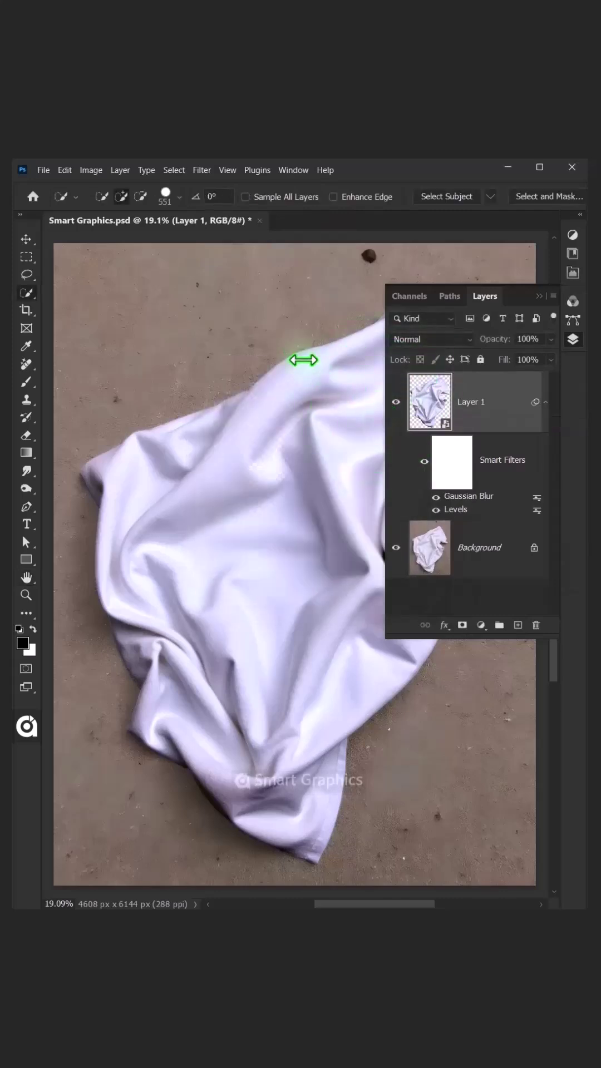
Save the document as Desplacment in Photoshop (*.PSD) format in the Smart G folder
click(44, 169)
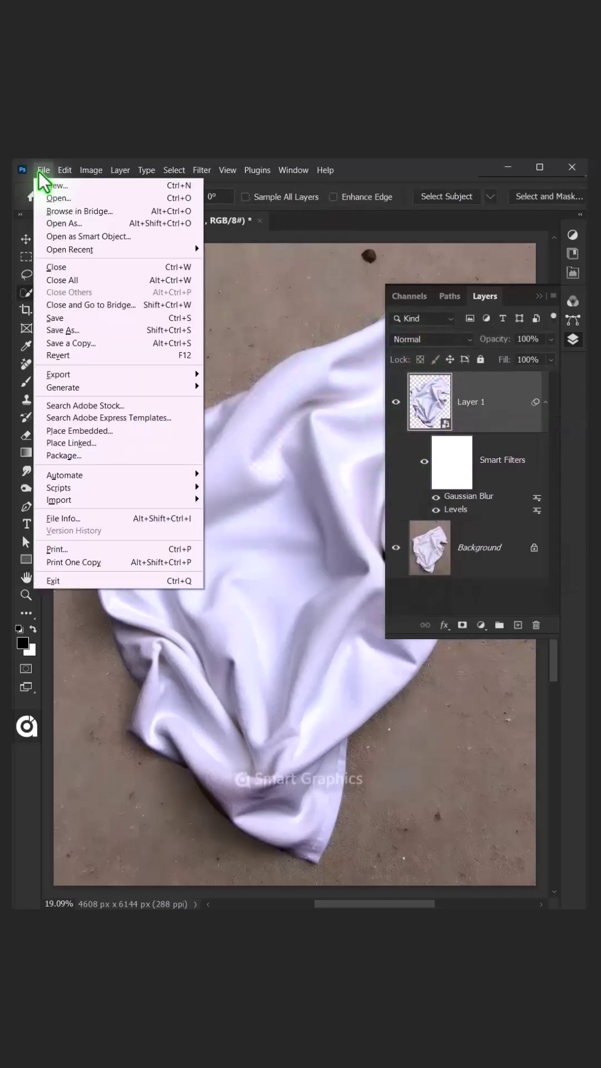
click(84, 329)
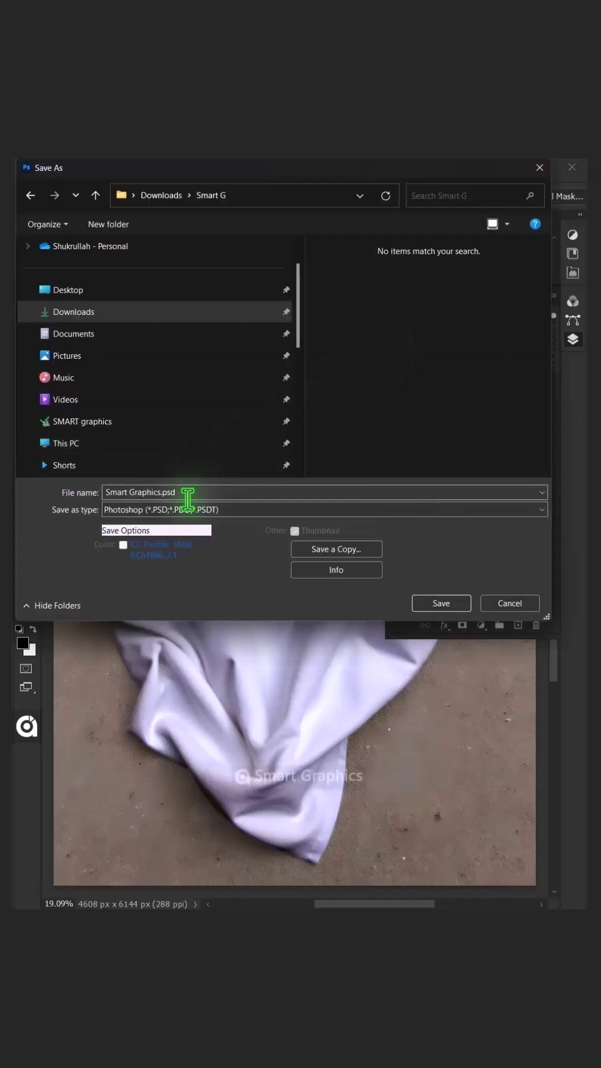
text(Desplacment)
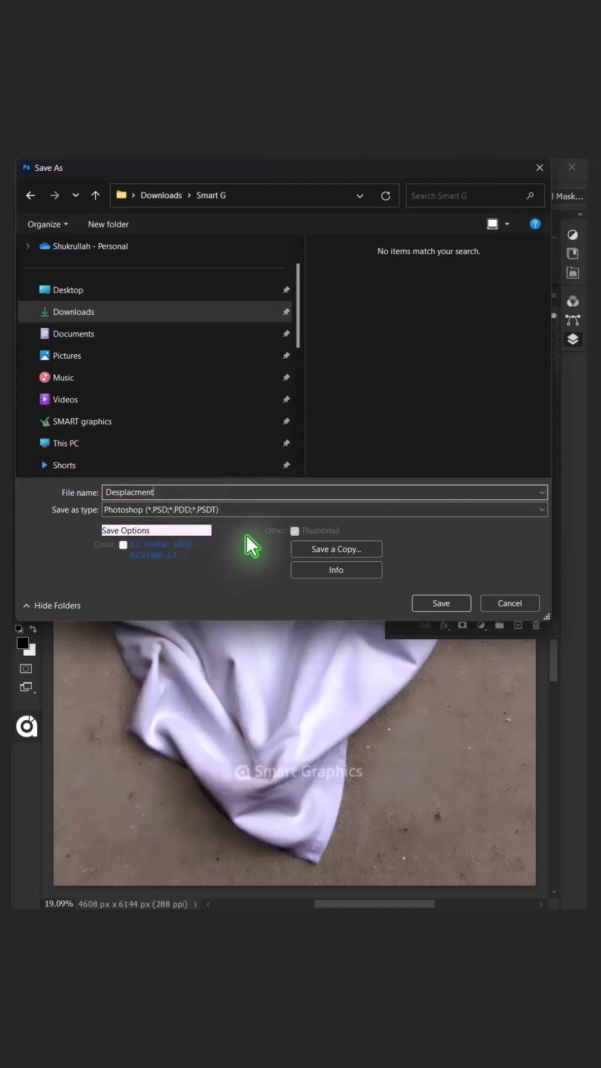
click(542, 508)
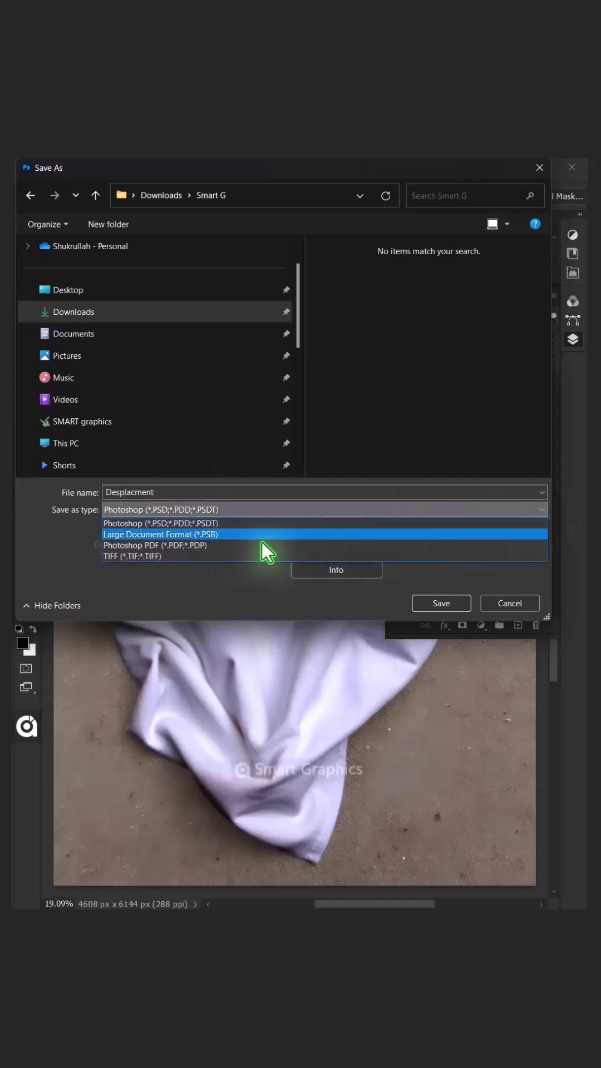
click(151, 521)
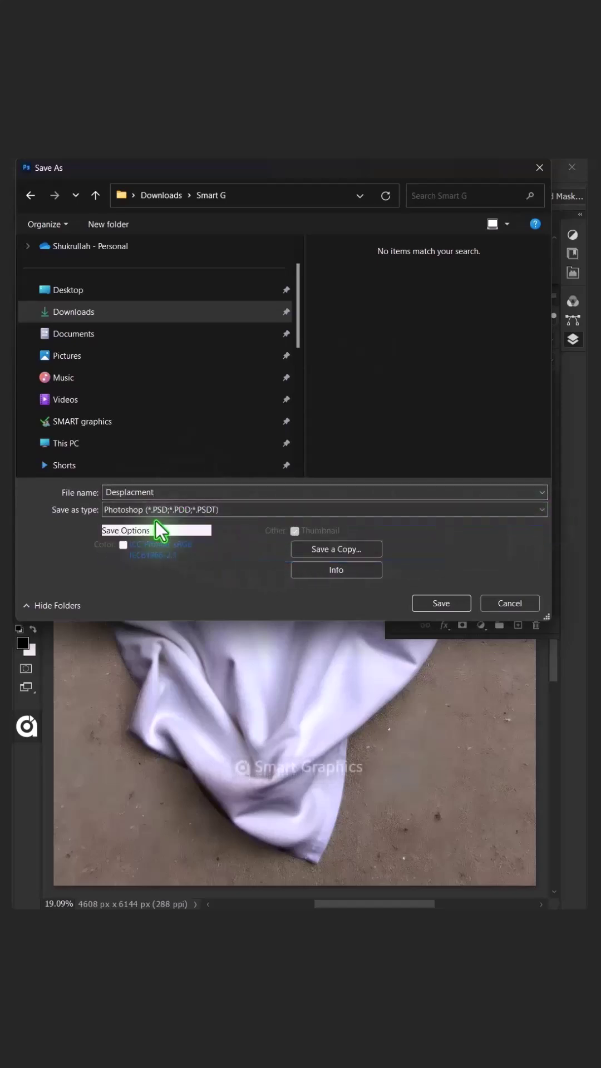
click(437, 603)
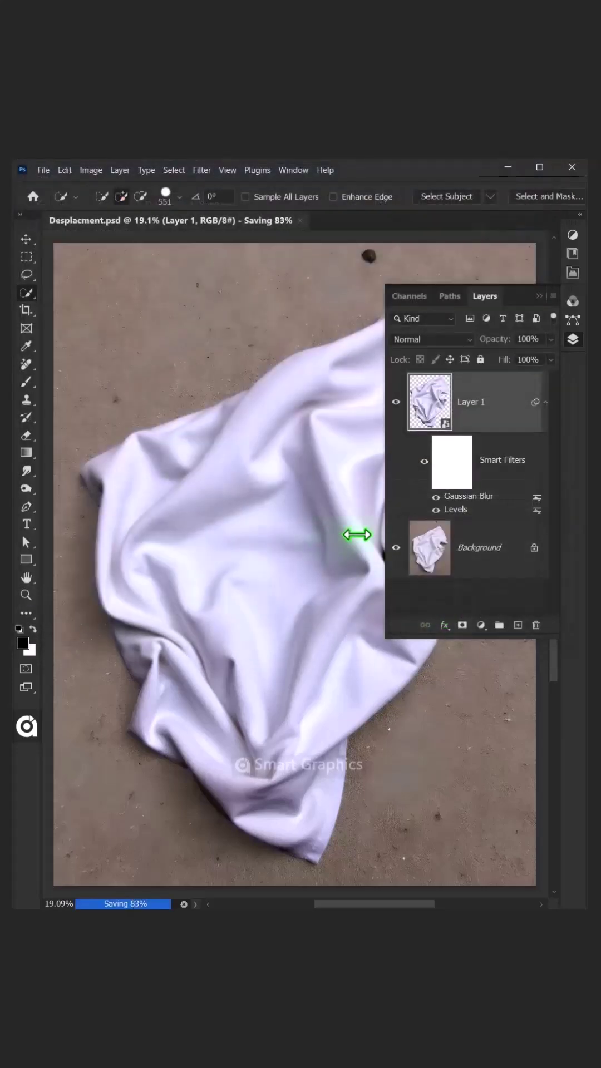
Remove the Levels and blur smart filters from the cloth layer, then draw a large black Rectangle 1 over the towel
drag(497, 470, 535, 624)
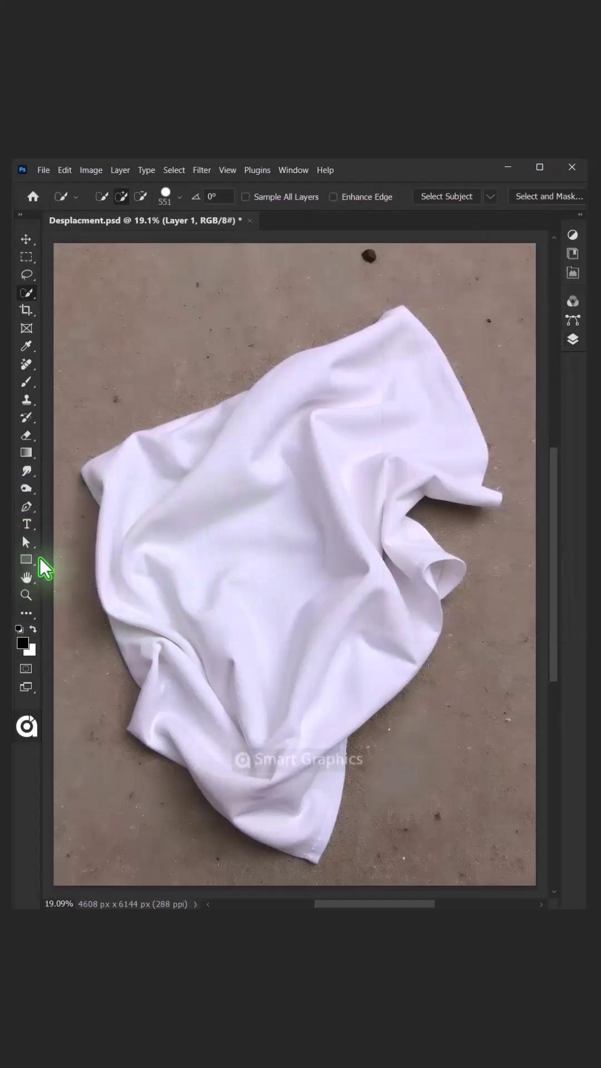
click(31, 559)
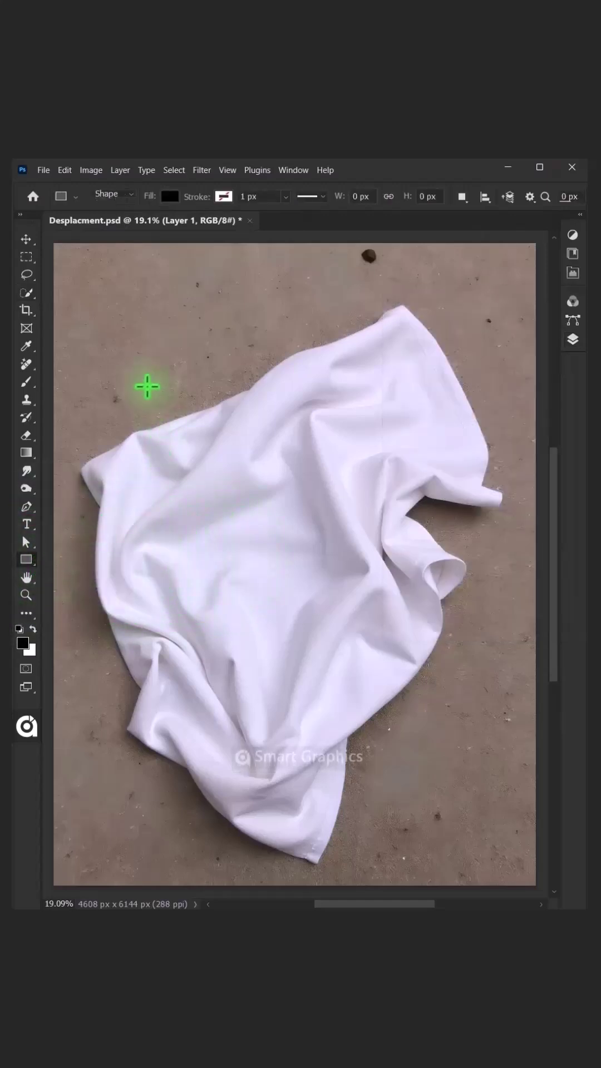
drag(117, 381, 457, 736)
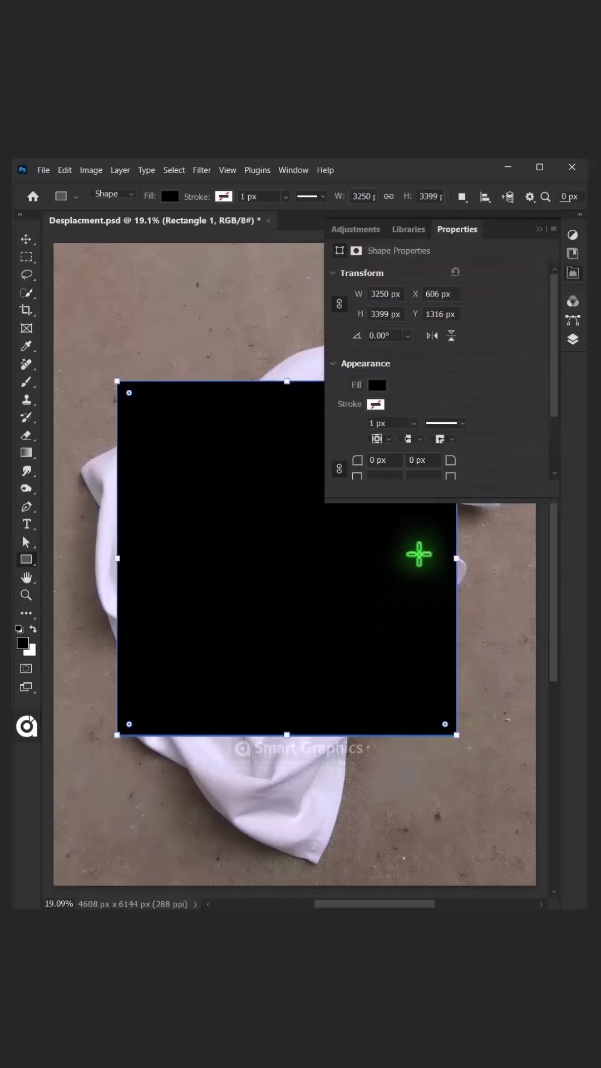
Lower Rectangle 1's opacity to 38% and convert it to a smart object
click(572, 340)
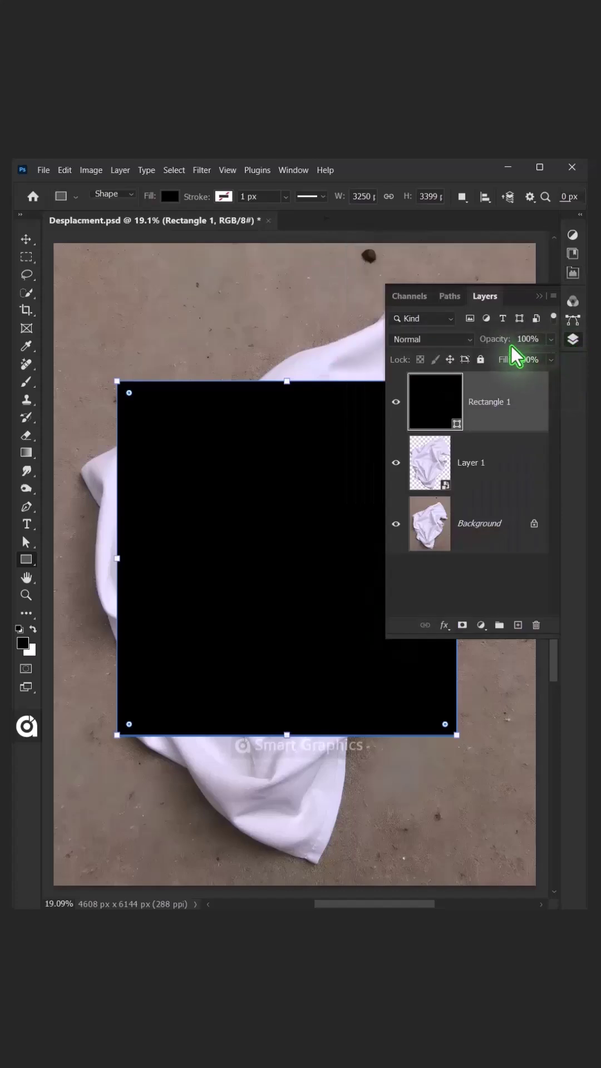
drag(495, 340, 456, 351)
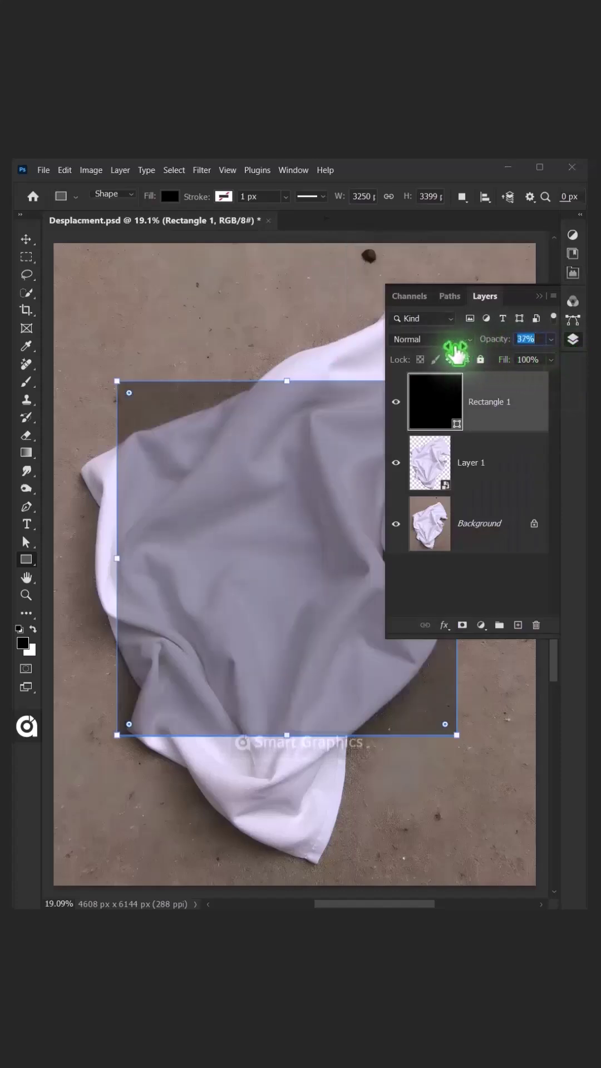
right_click(471, 386)
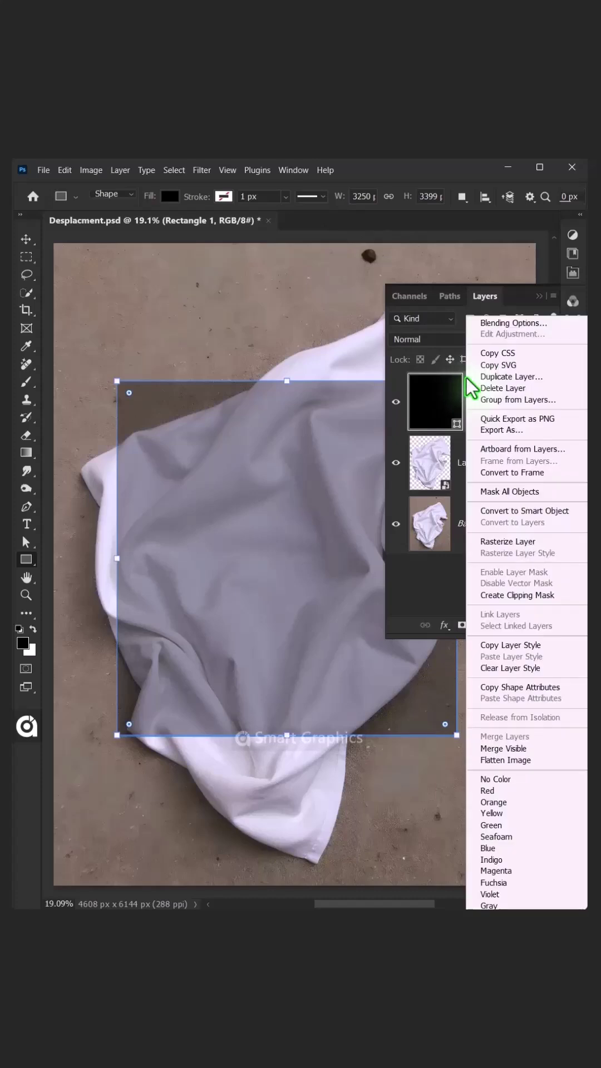
click(507, 511)
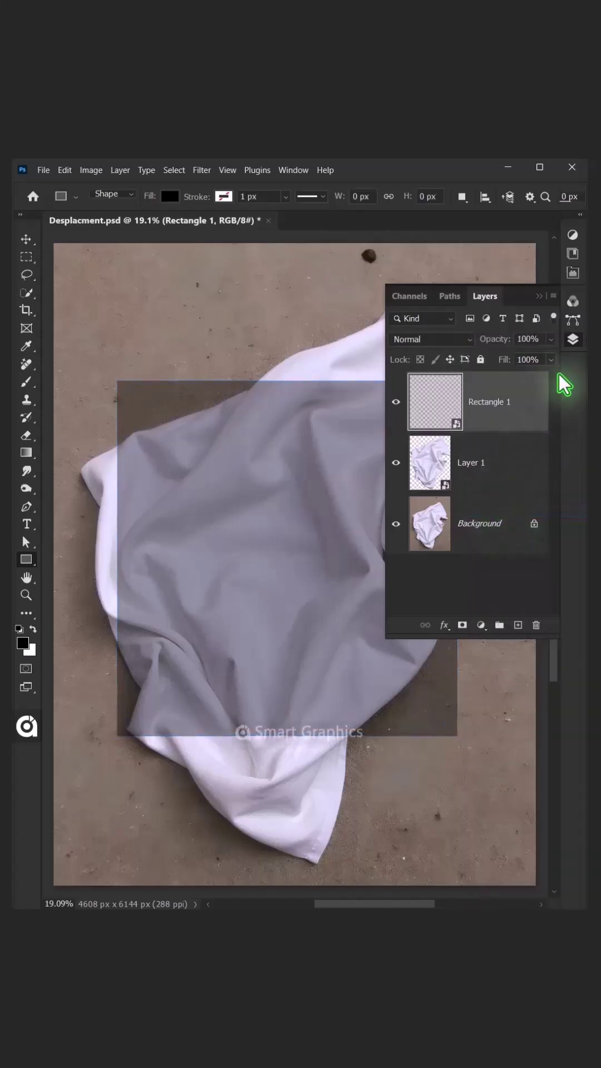
click(573, 340)
Distort the rectangle into a tilted quadrilateral whose corners extend past the canvas around the cloth
key(ctrl+t)
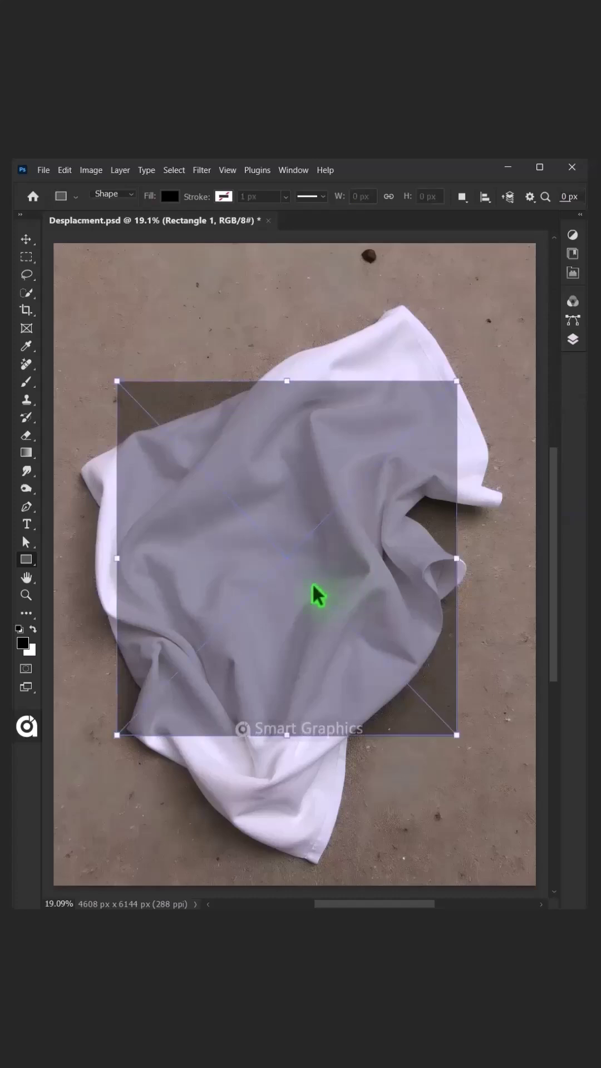
right_click(166, 396)
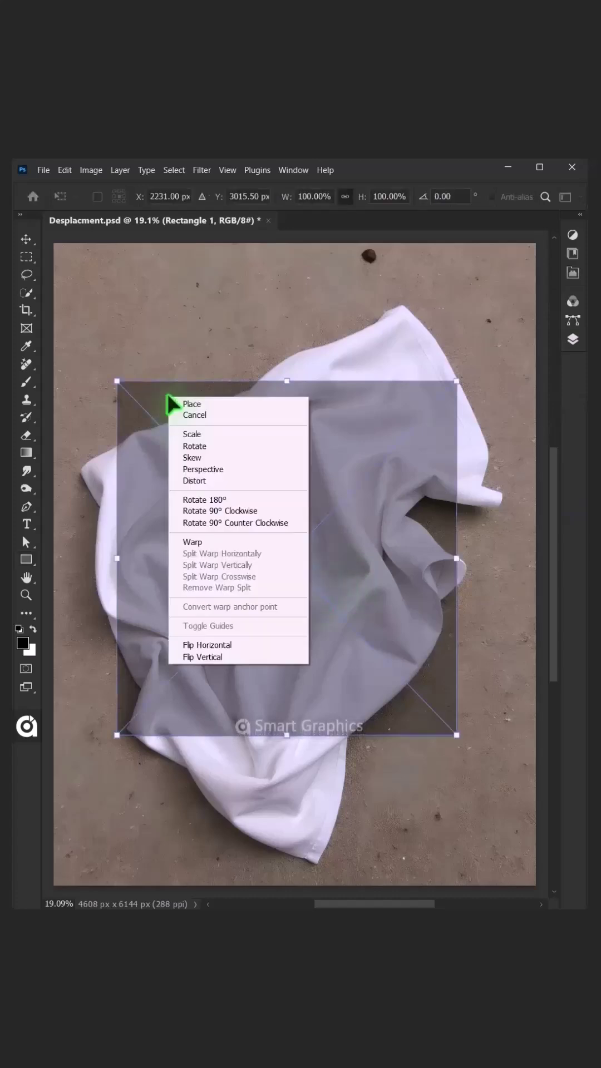
click(192, 480)
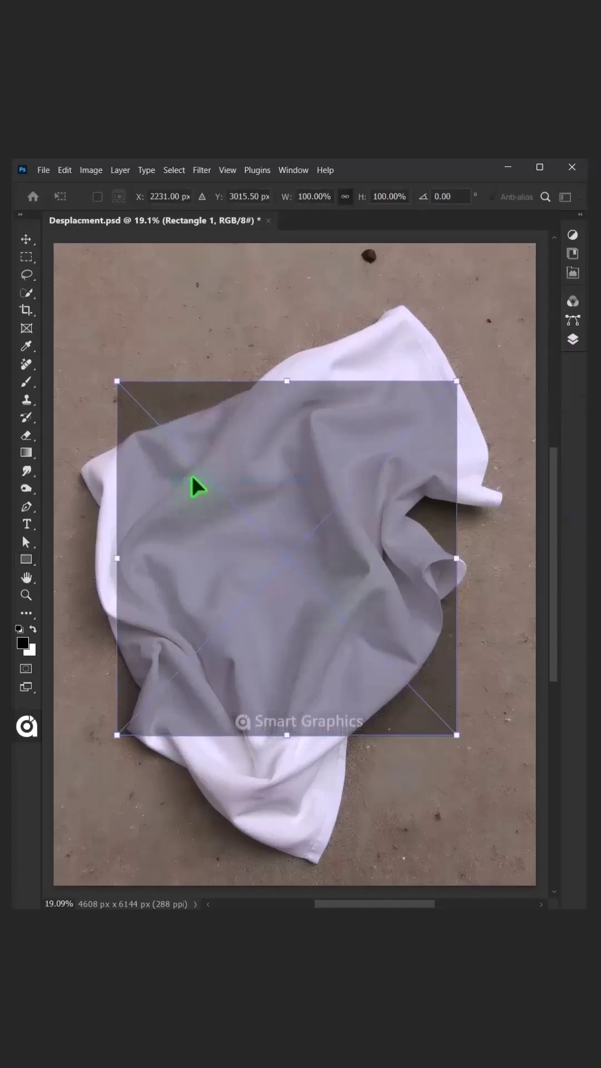
drag(118, 383, 72, 451)
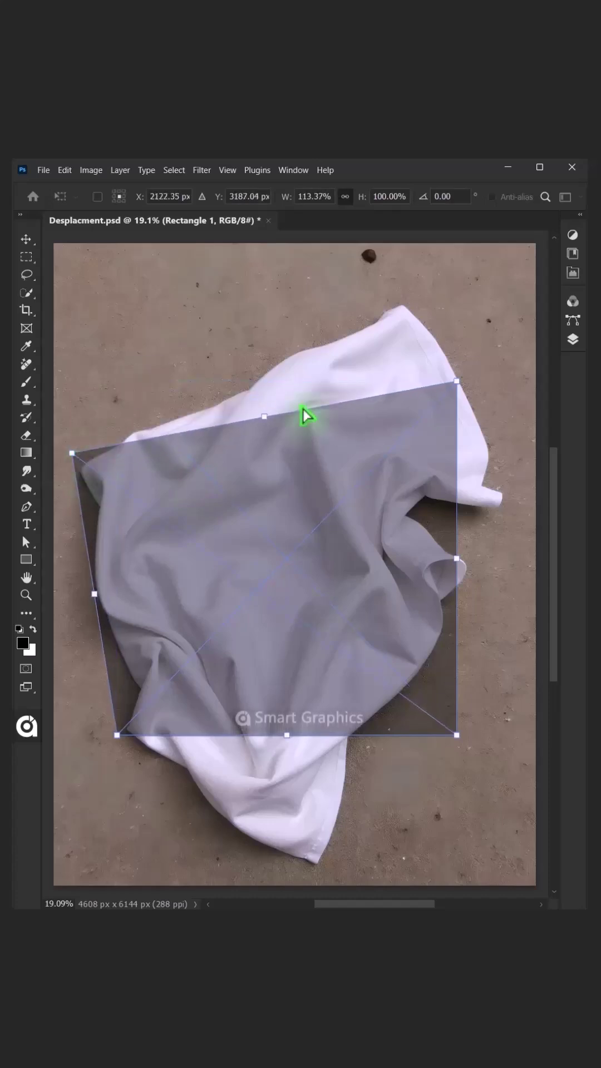
drag(456, 381, 411, 293)
drag(456, 735, 527, 519)
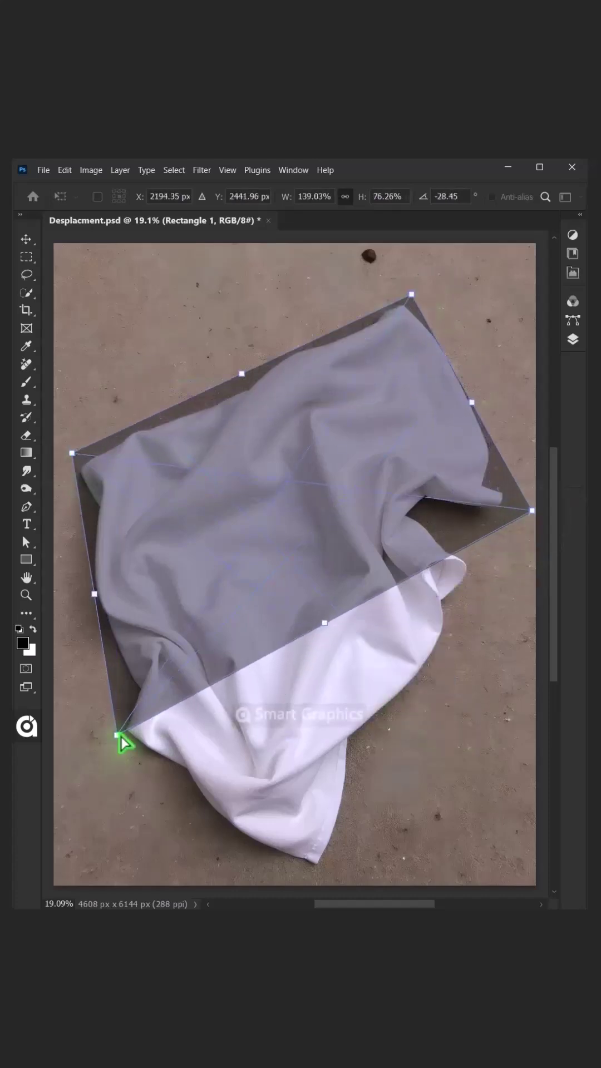
drag(123, 739, 128, 893)
drag(334, 703, 395, 813)
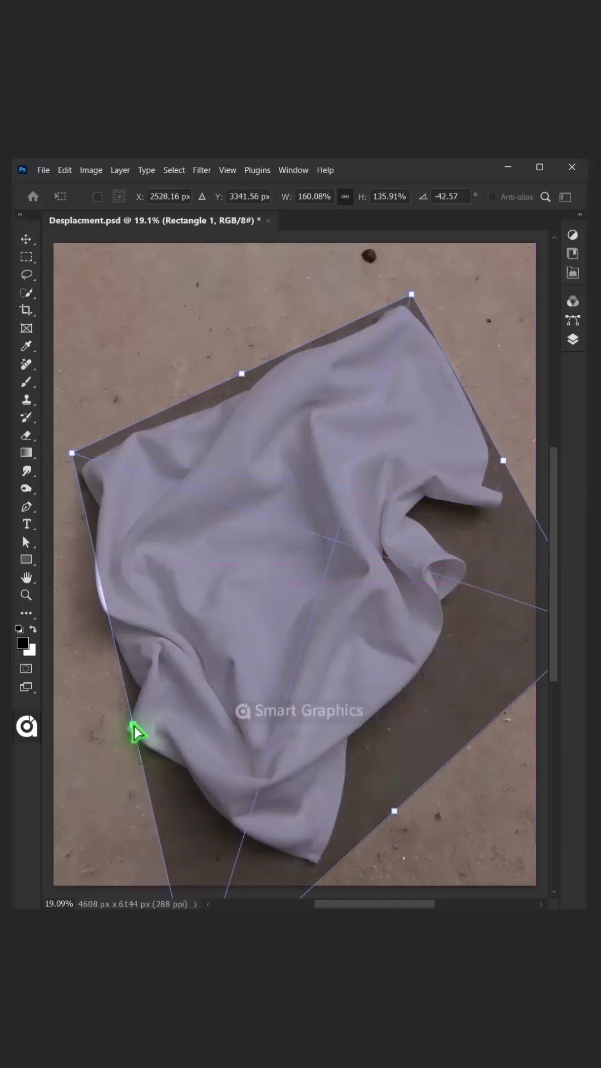
drag(135, 726, 121, 726)
drag(504, 461, 489, 417)
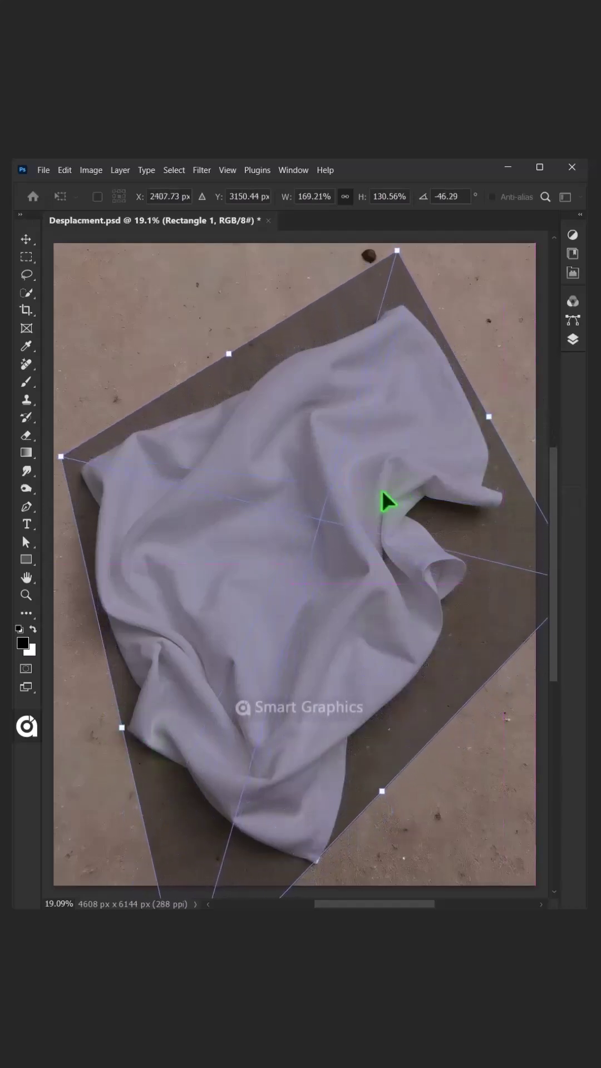
key(Return)
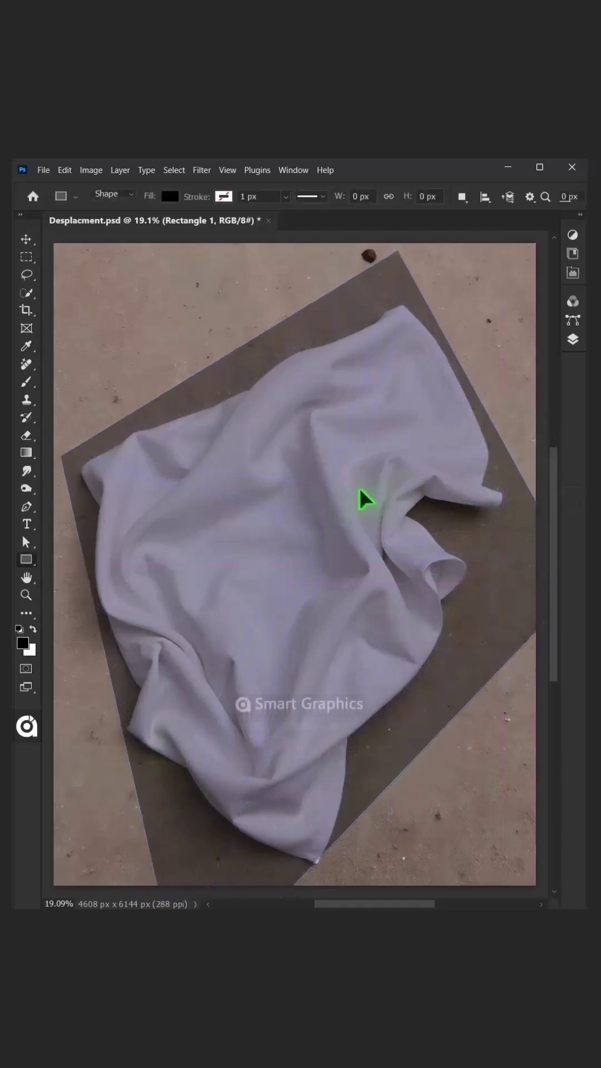
Clip Rectangle 1 to the cloth layer and rename it Add Image
click(572, 340)
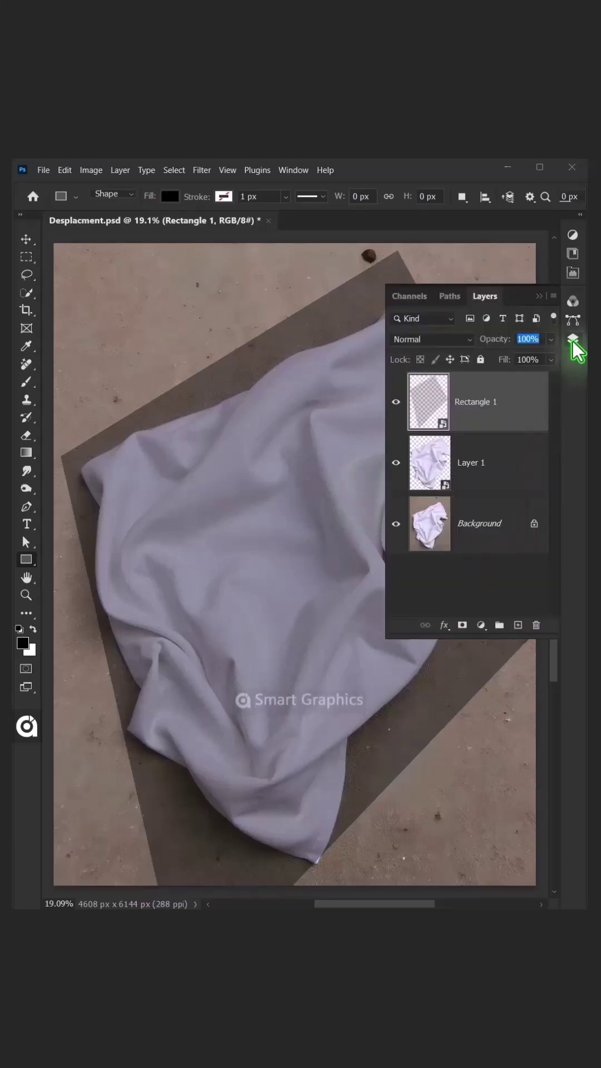
right_click(452, 424)
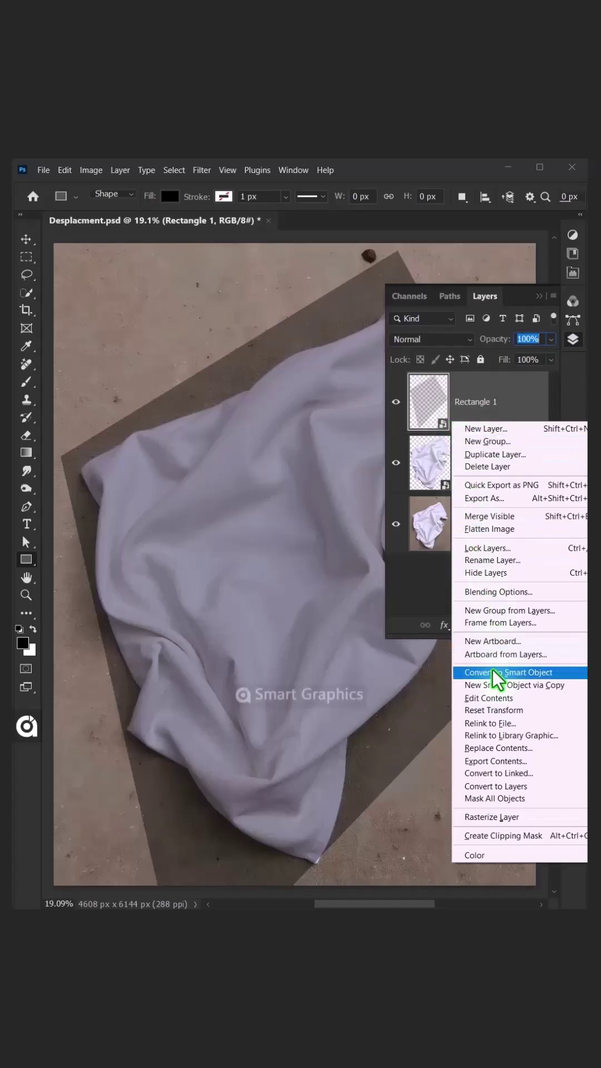
click(491, 834)
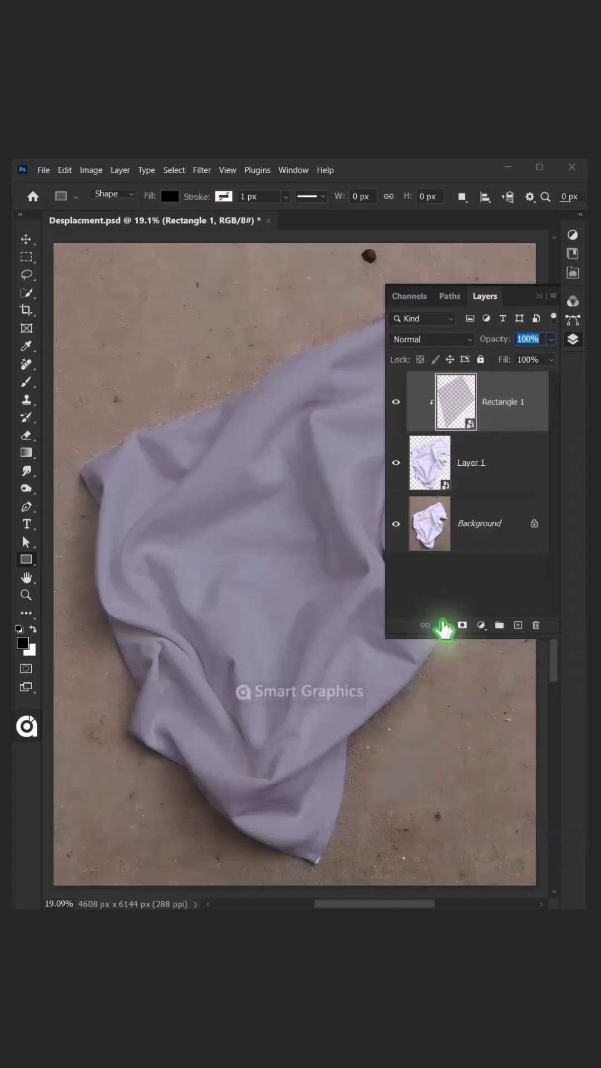
double_click(501, 405)
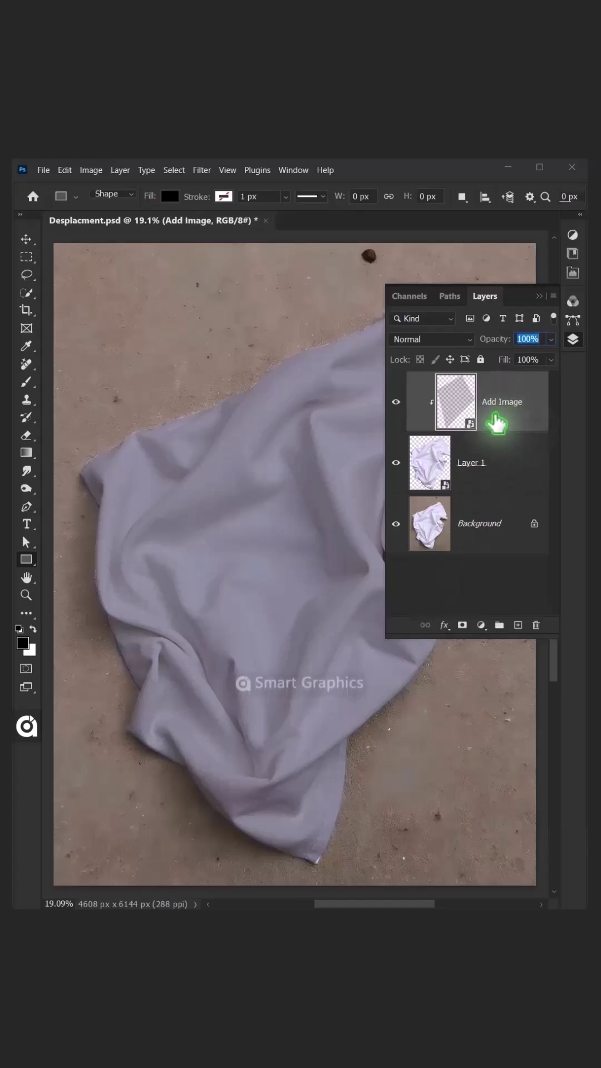
Inside the smart object, place pattern.jpg embedded and scale it to fill the canvas
double_click(456, 409)
click(40, 169)
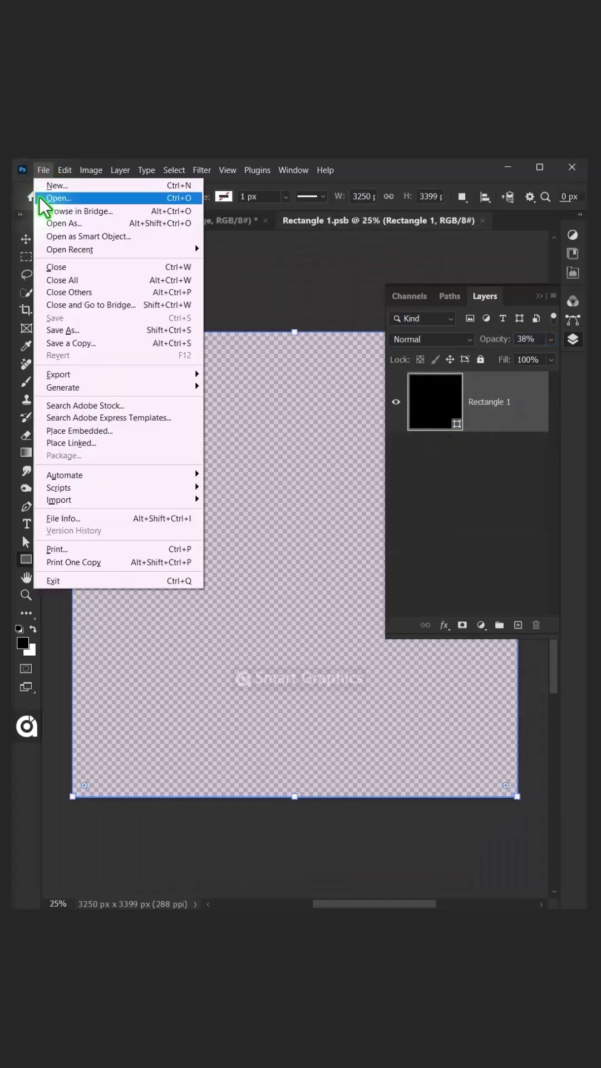
click(69, 430)
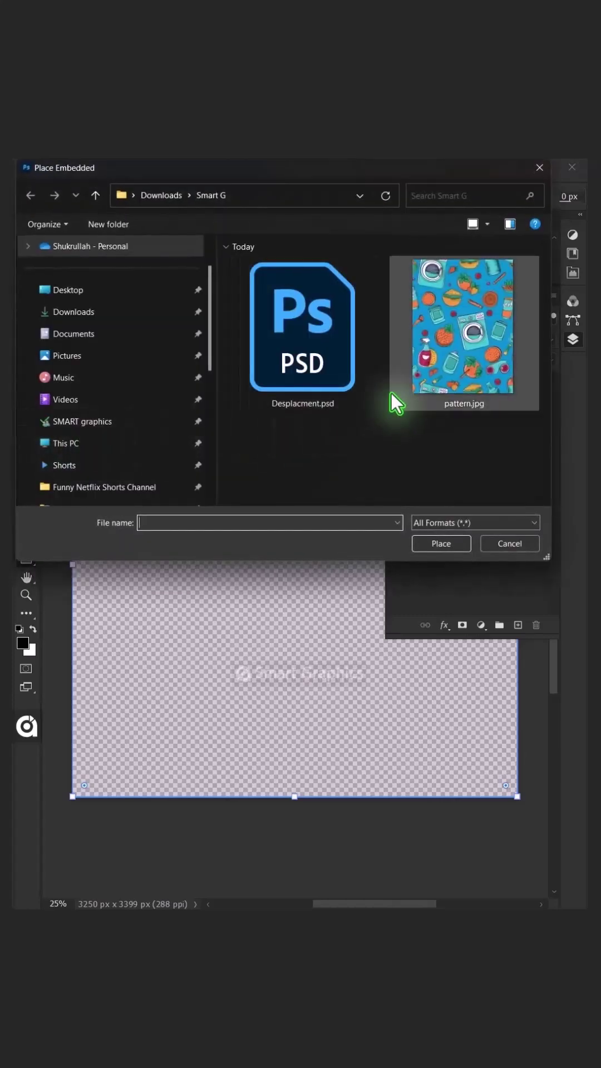
click(467, 350)
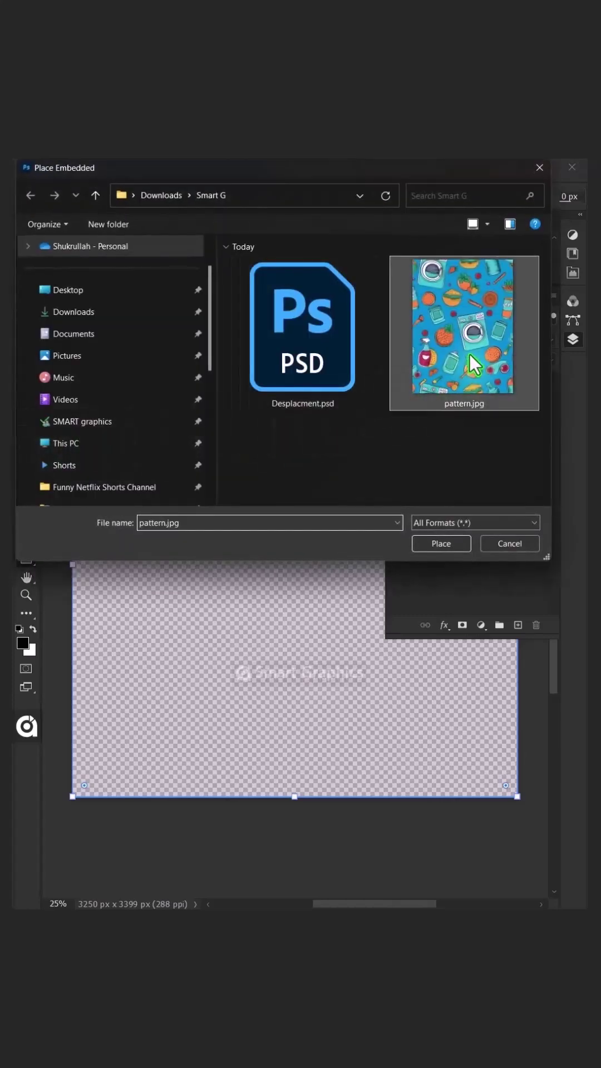
click(441, 545)
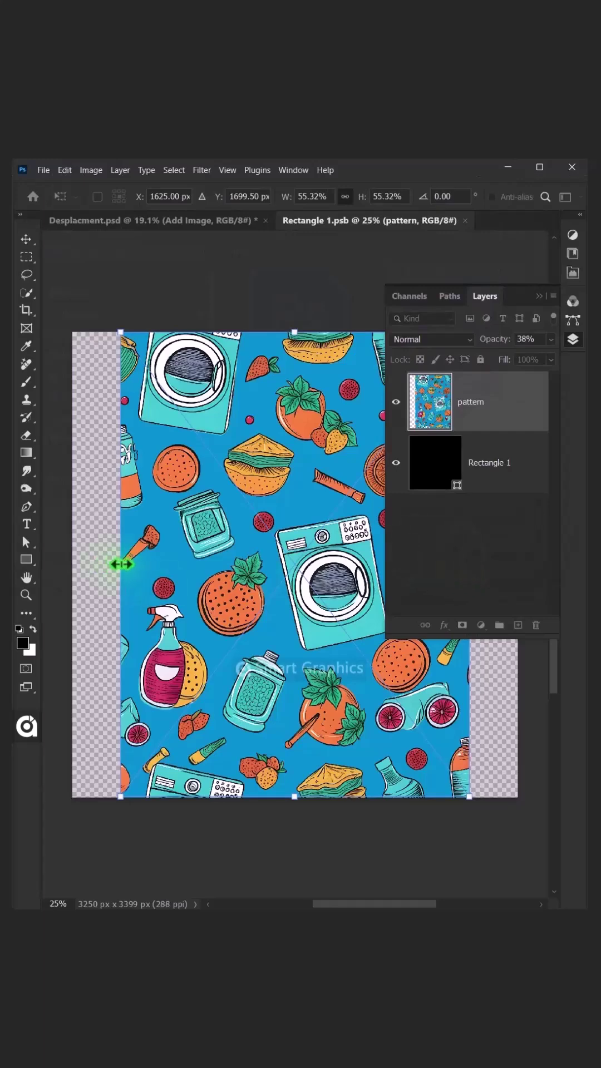
drag(120, 564, 72, 564)
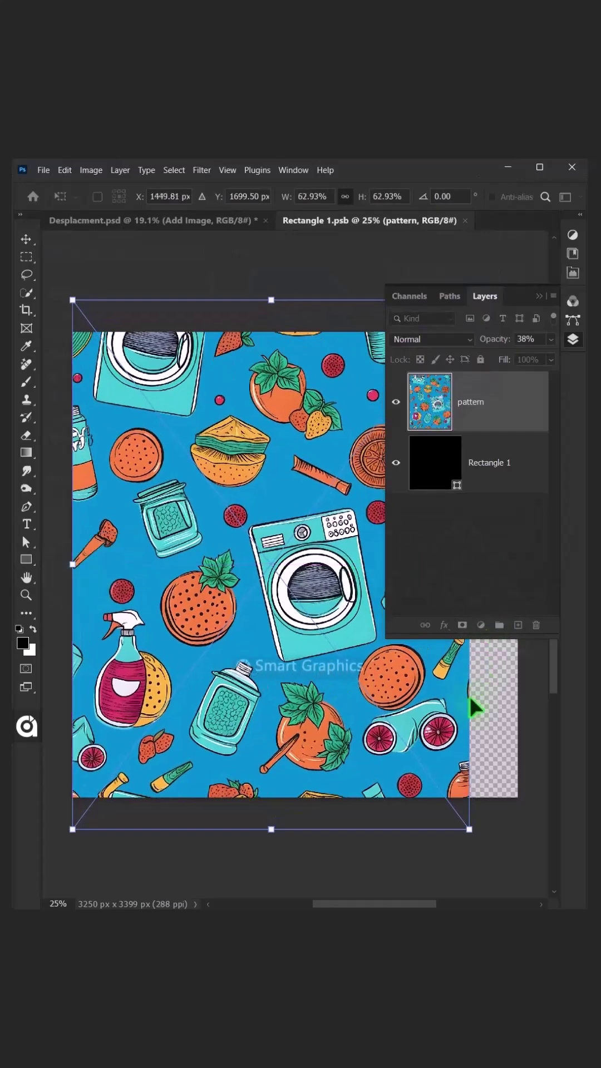
drag(470, 696, 524, 697)
key(Return)
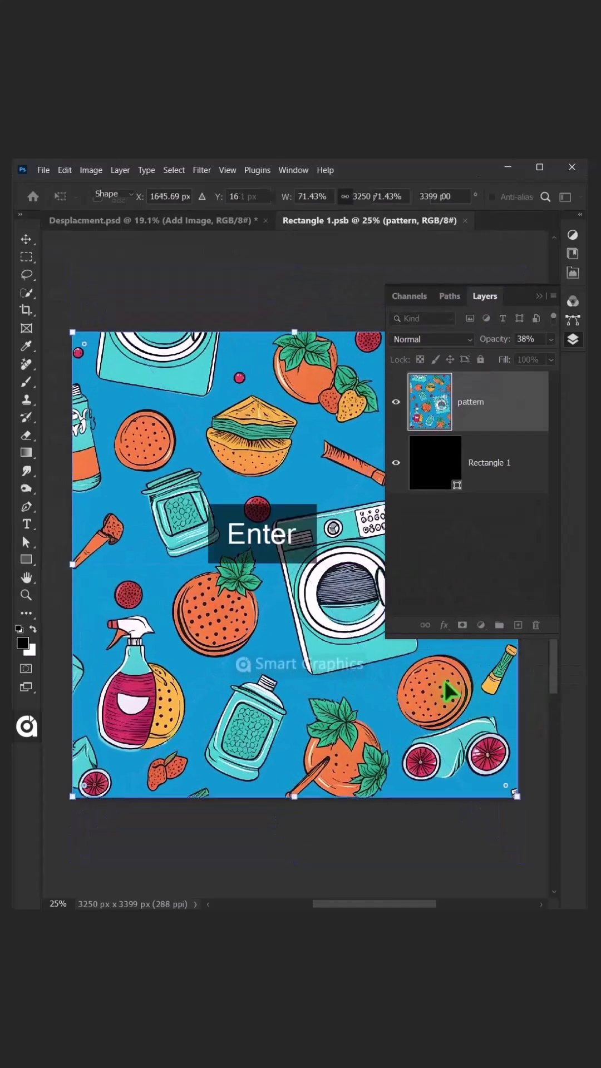
Save Rectangle 1.psb and close it to return to Desplacment.psd
click(44, 170)
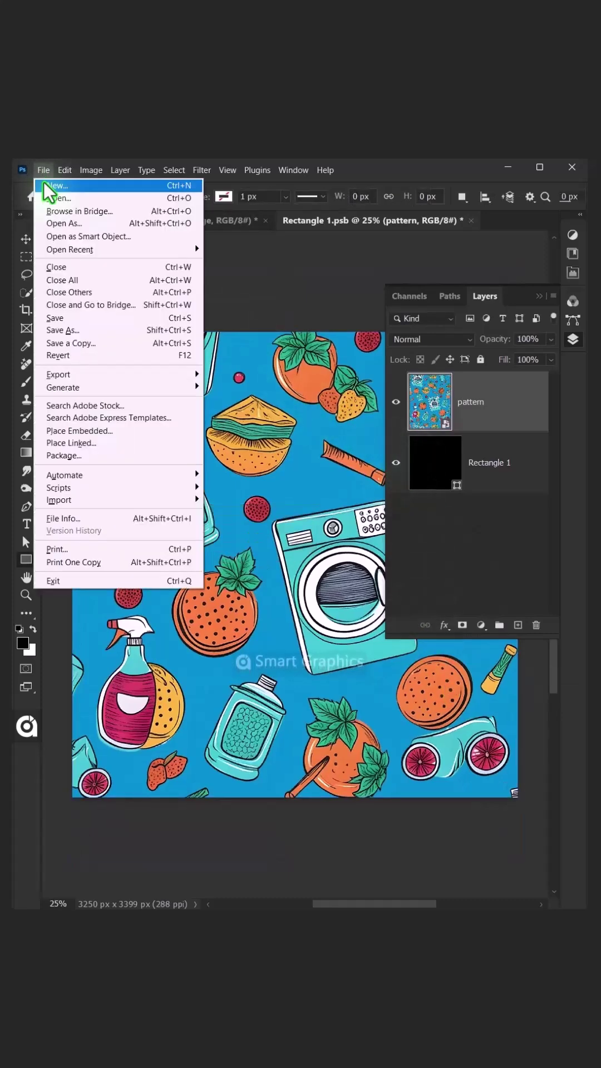
click(57, 317)
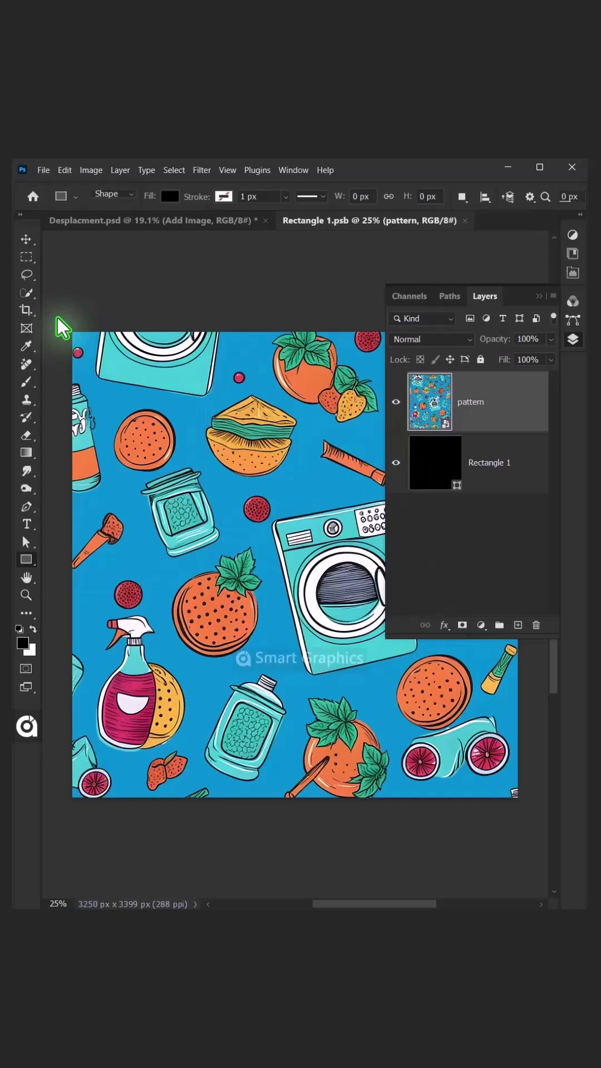
right_click(314, 233)
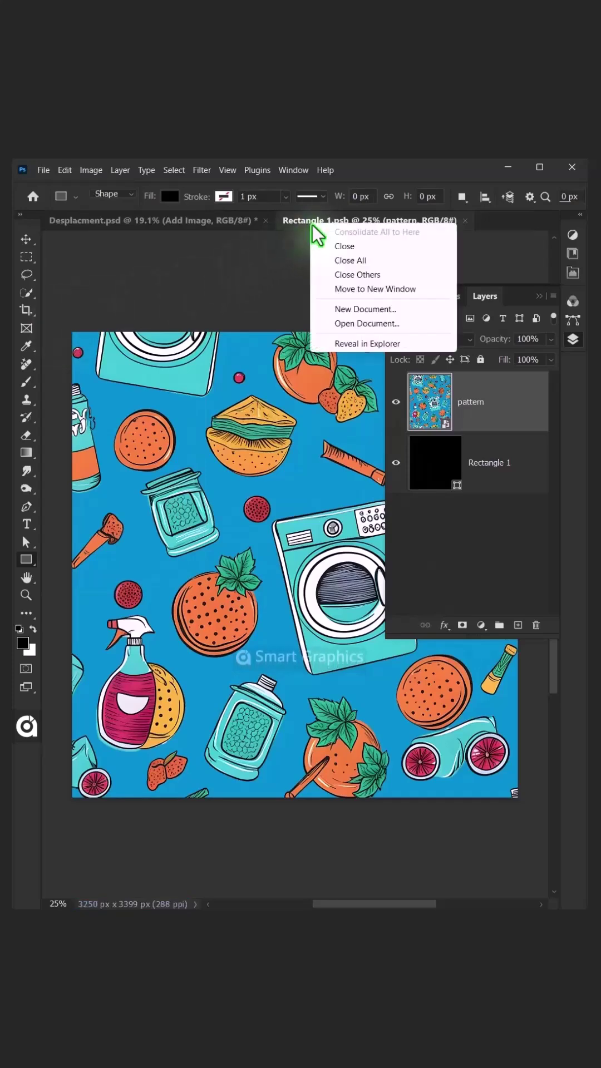
click(334, 246)
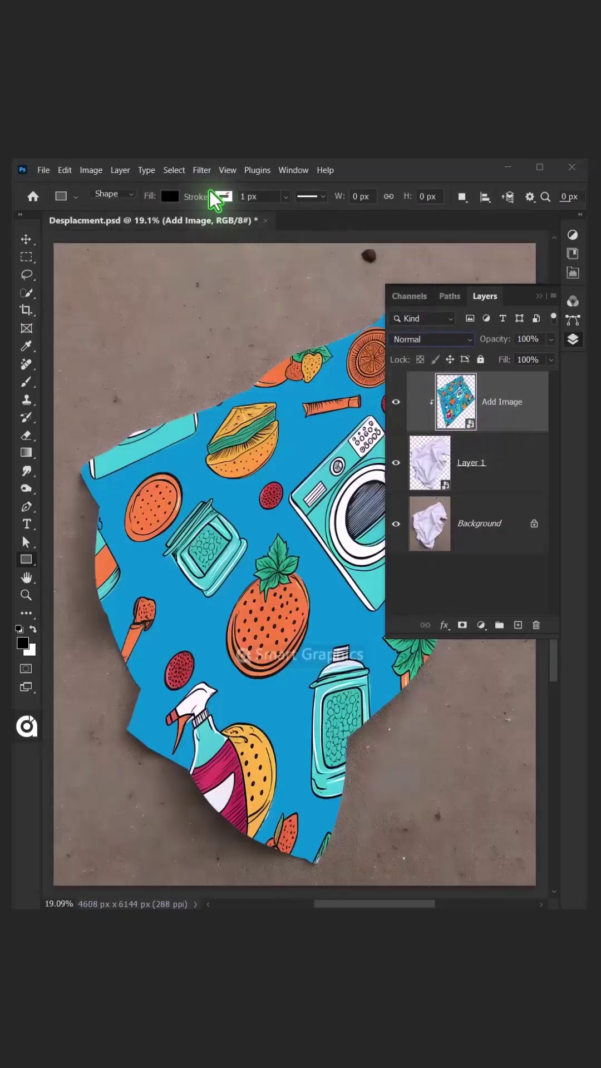
Apply Displace at 50 horizontal and 50 vertical scale with Wrap Around, using Desplacment.psd as map
click(200, 172)
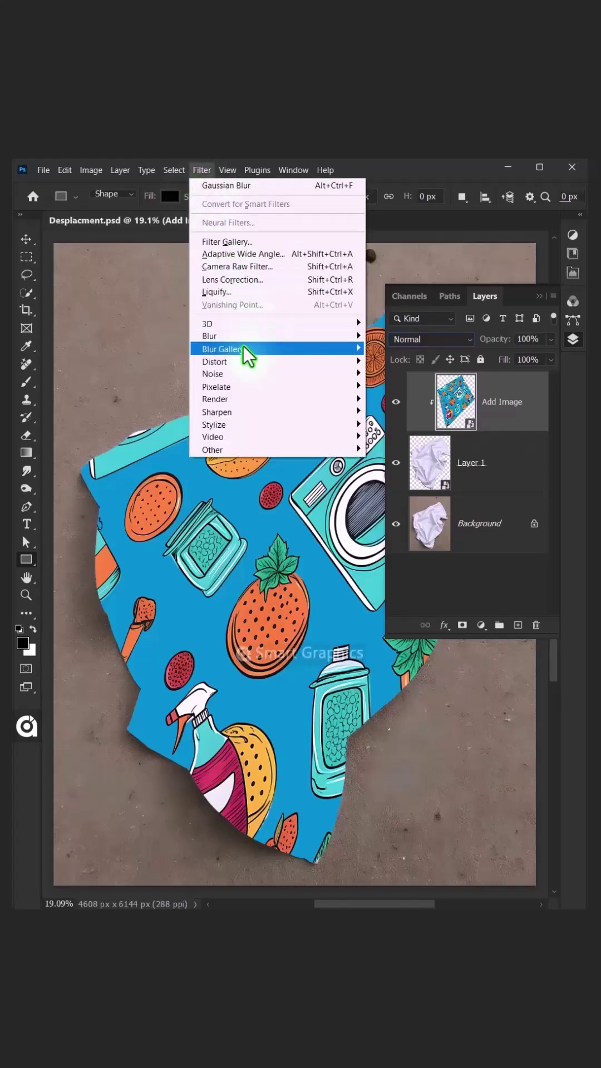
mouse_move(239, 362)
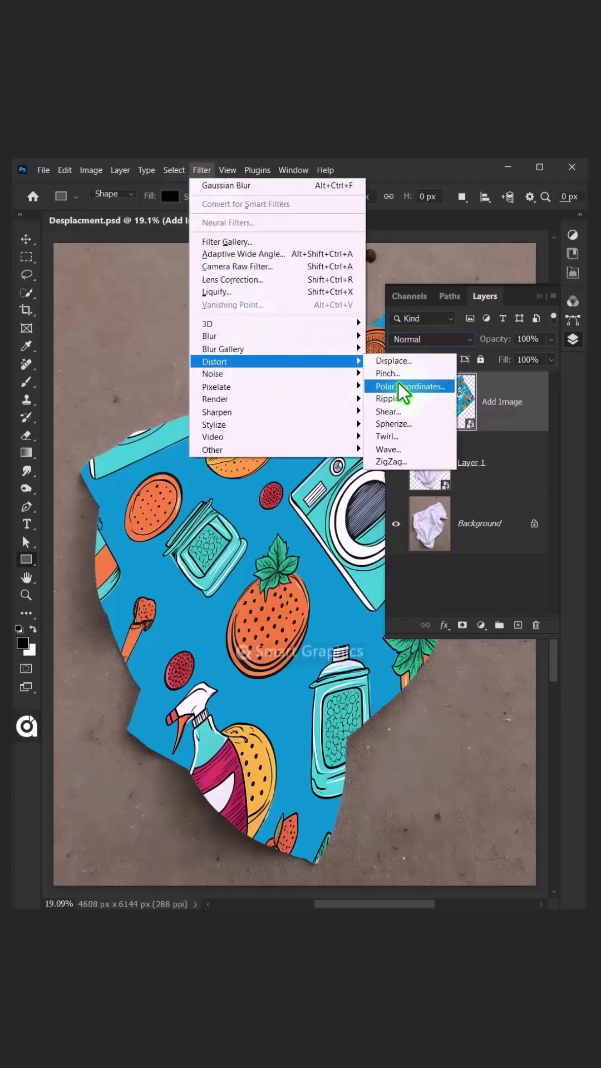
click(390, 361)
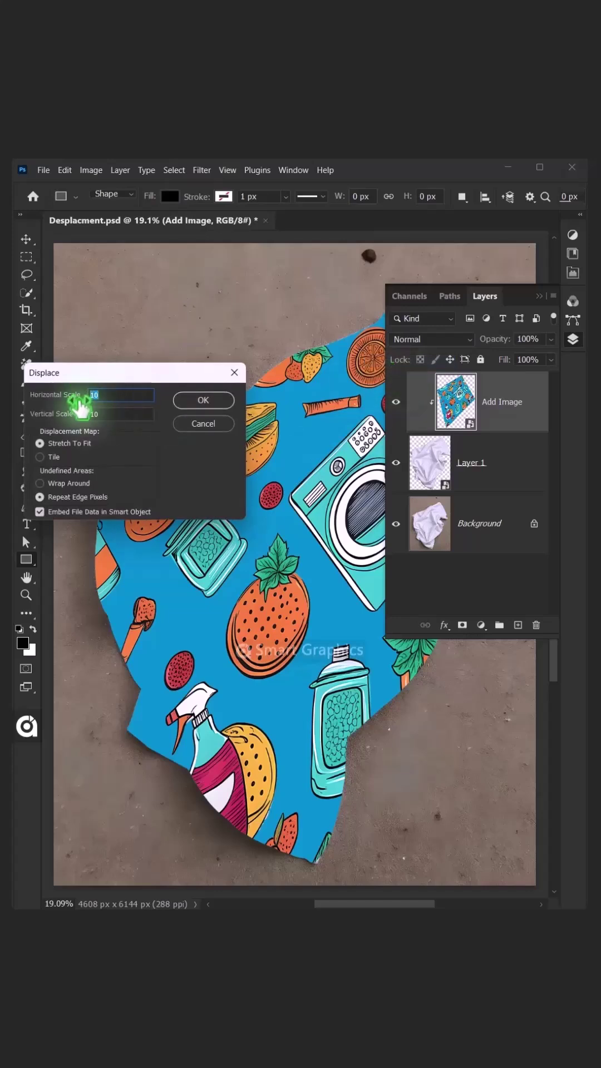
text(50)
key(Tab)
text(50)
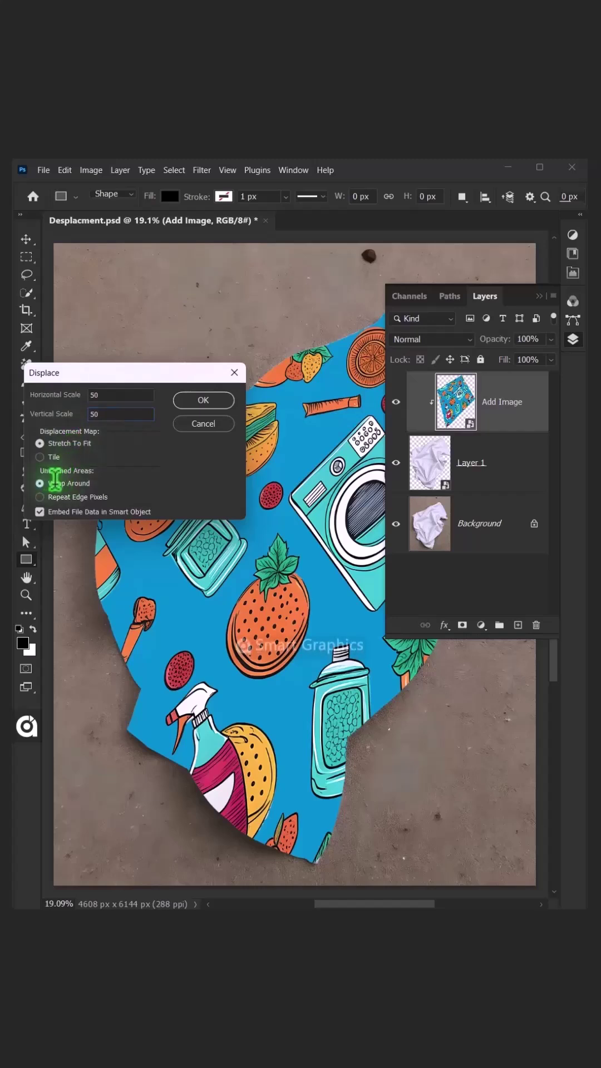
click(55, 482)
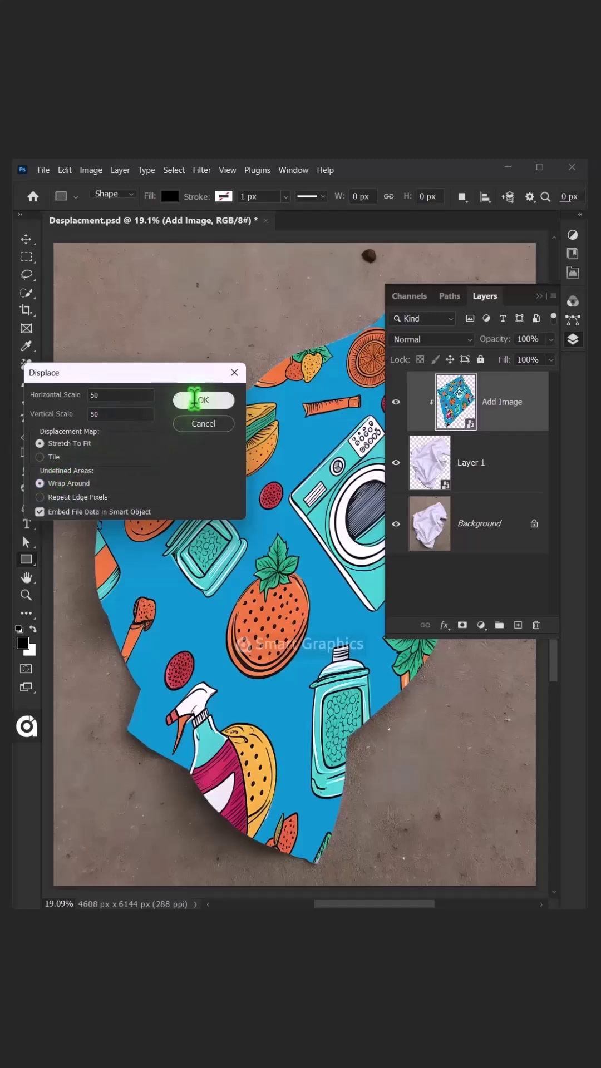
click(194, 398)
click(303, 358)
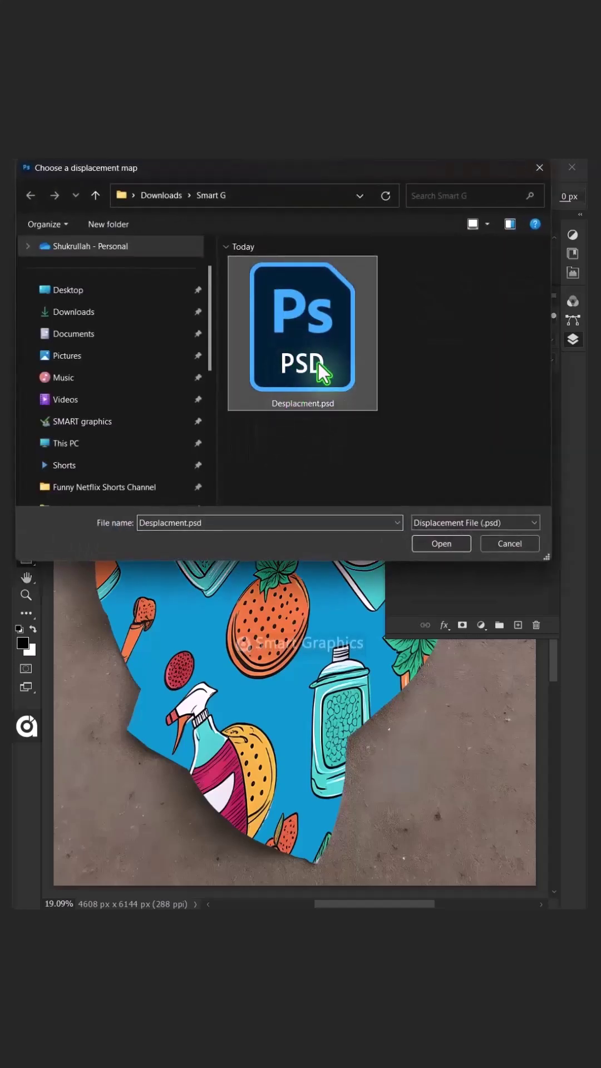
click(441, 541)
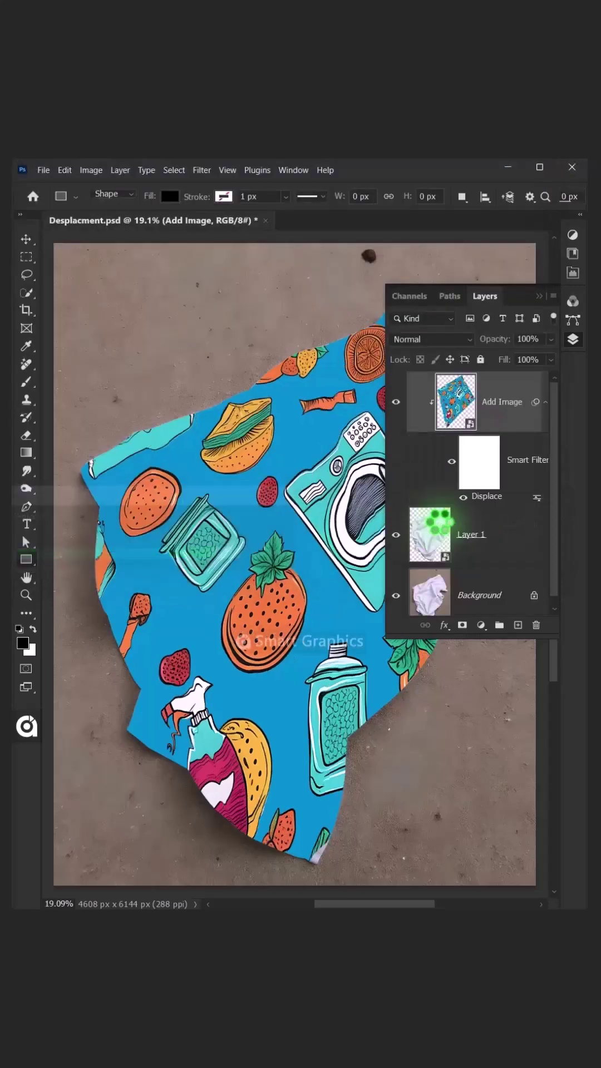
Set the Add Image layer to Multiply and split its Underlying Layer white Blend If slider
click(439, 340)
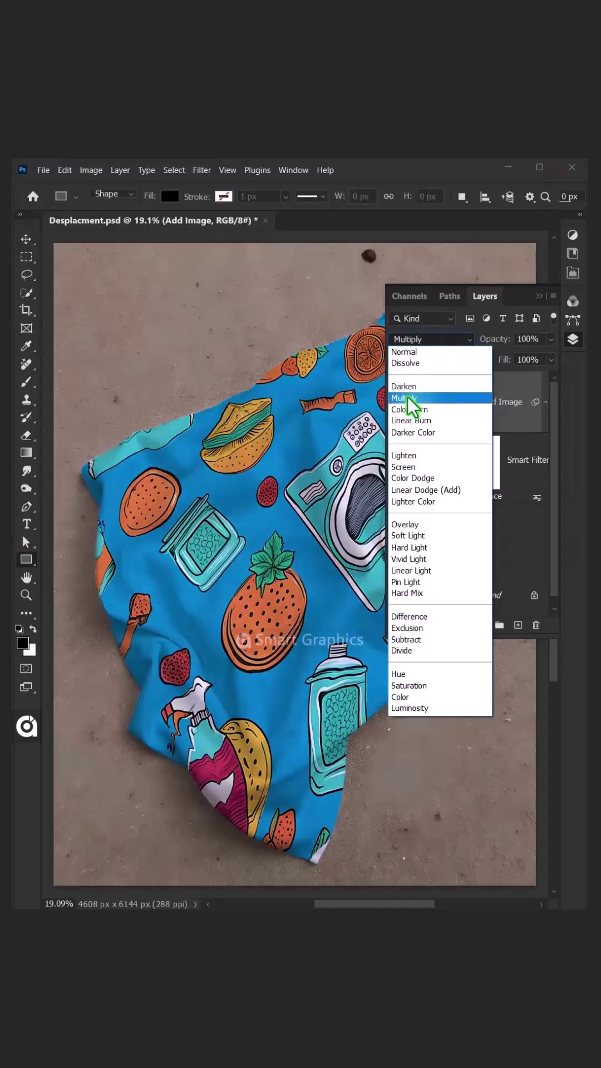
click(408, 396)
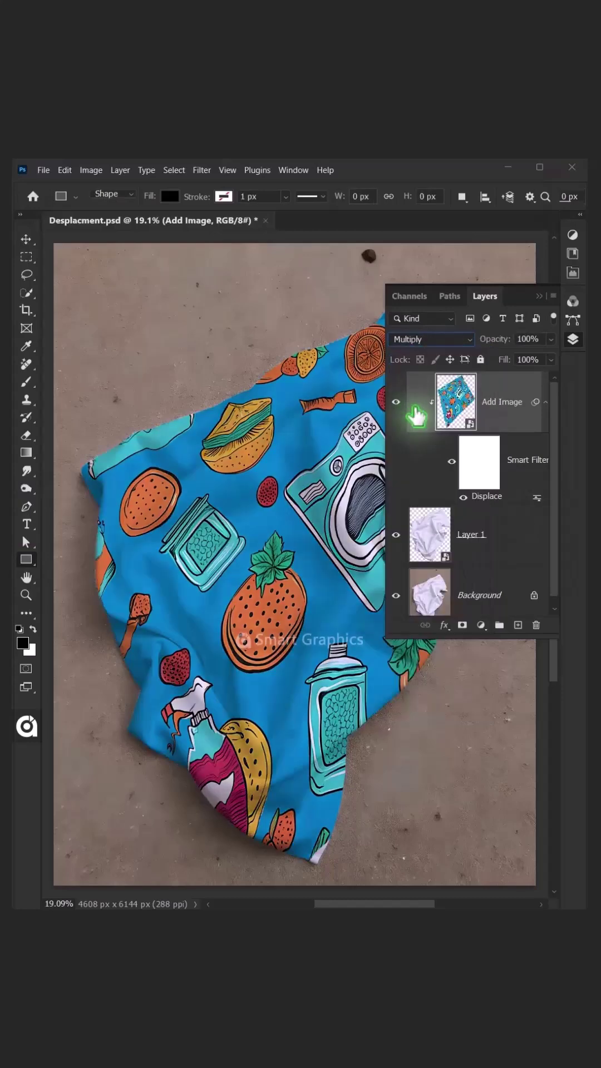
click(443, 627)
click(452, 640)
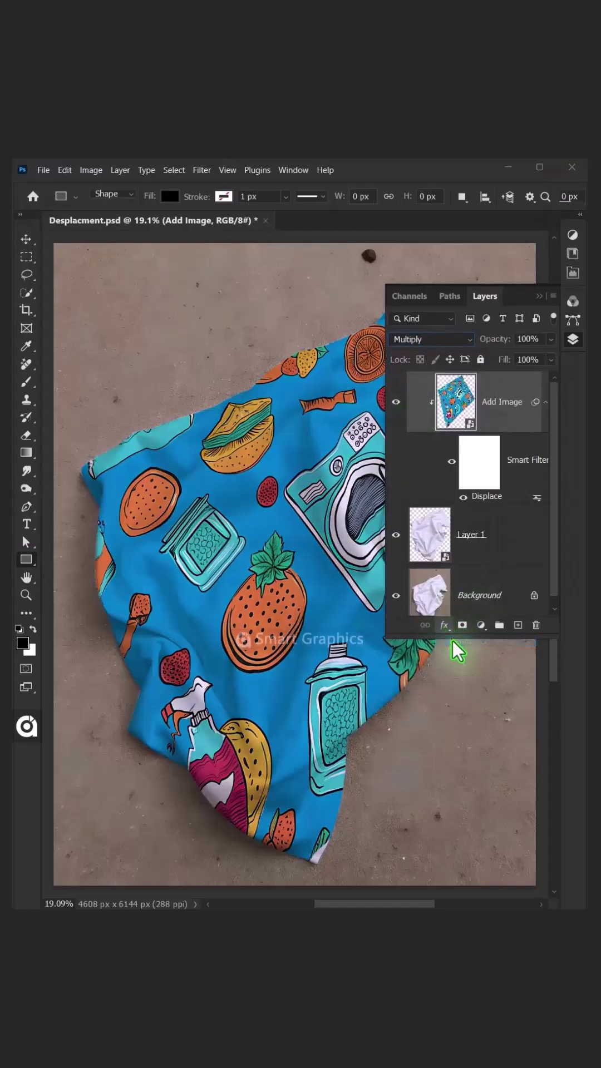
drag(447, 286, 349, 264)
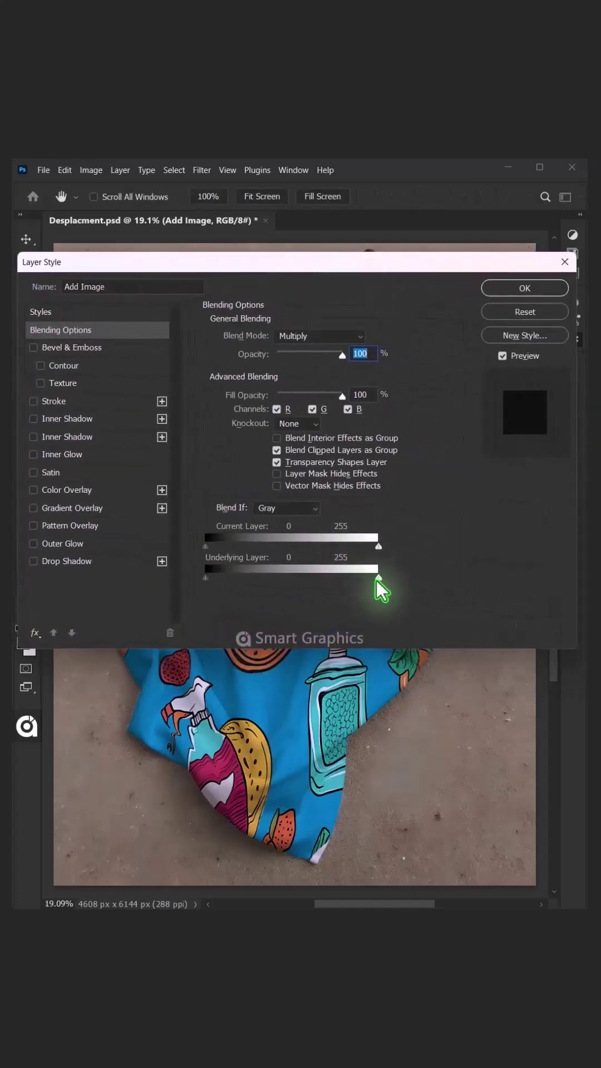
drag(377, 578, 331, 578)
click(524, 288)
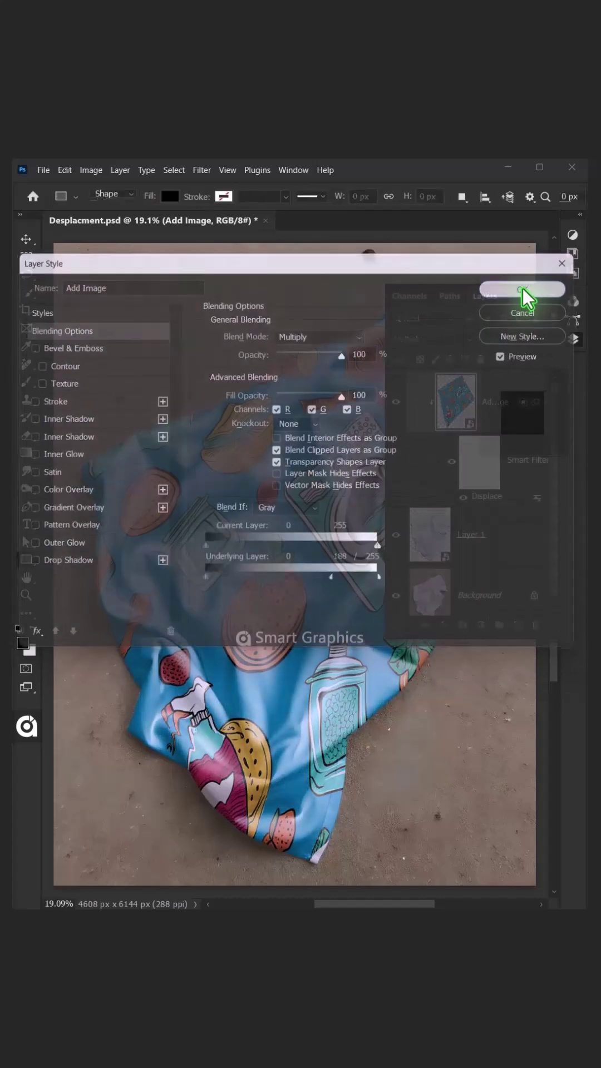